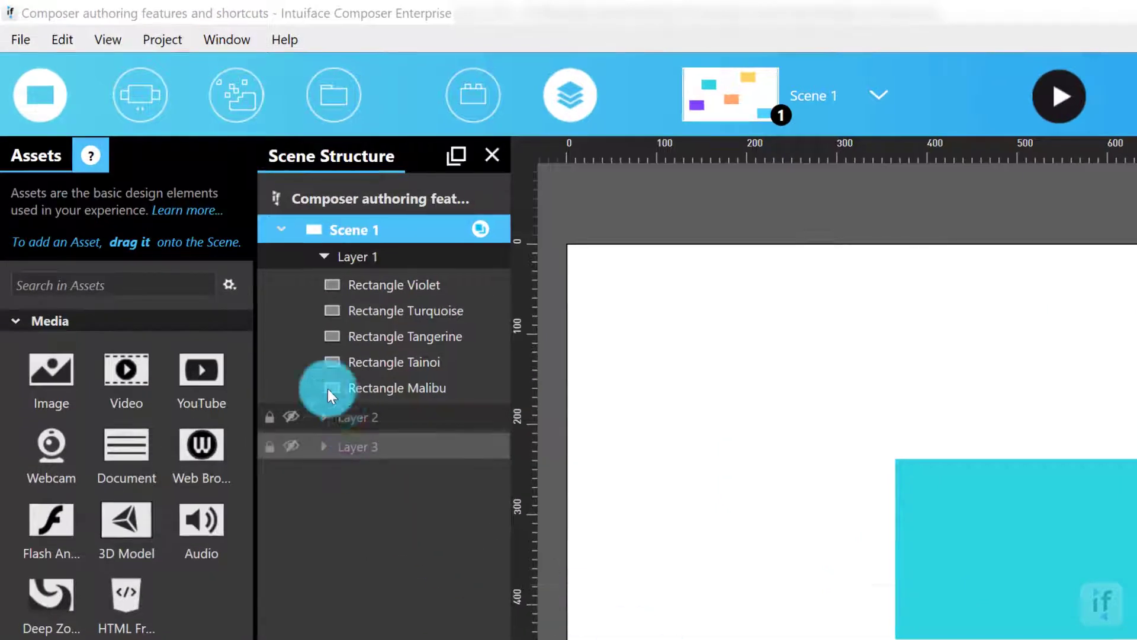
click(66, 39)
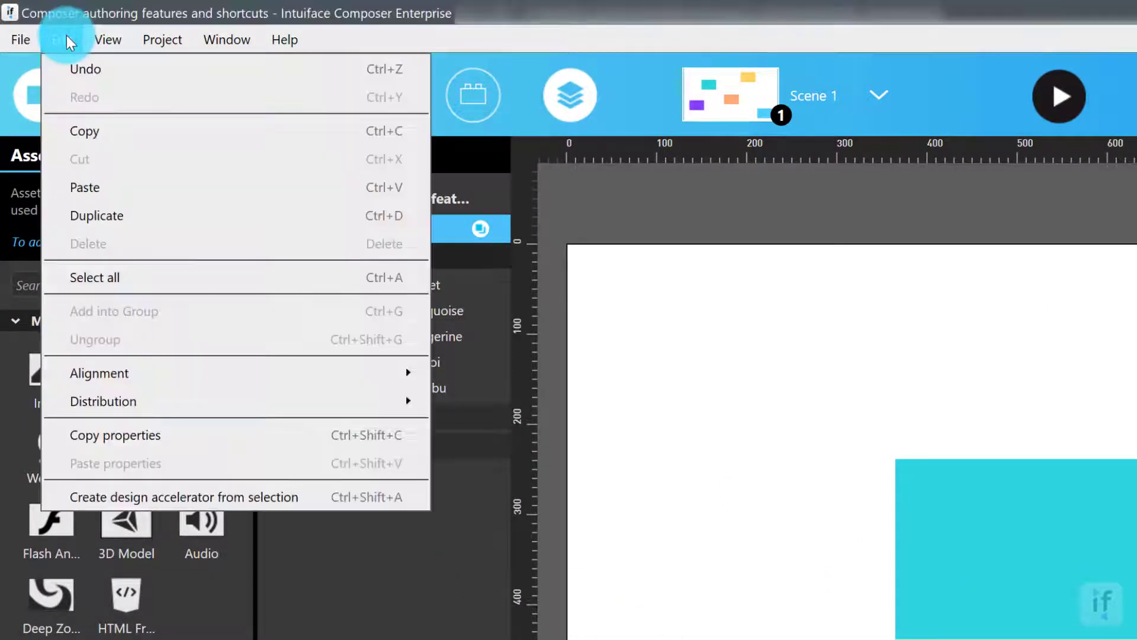
click(66, 36)
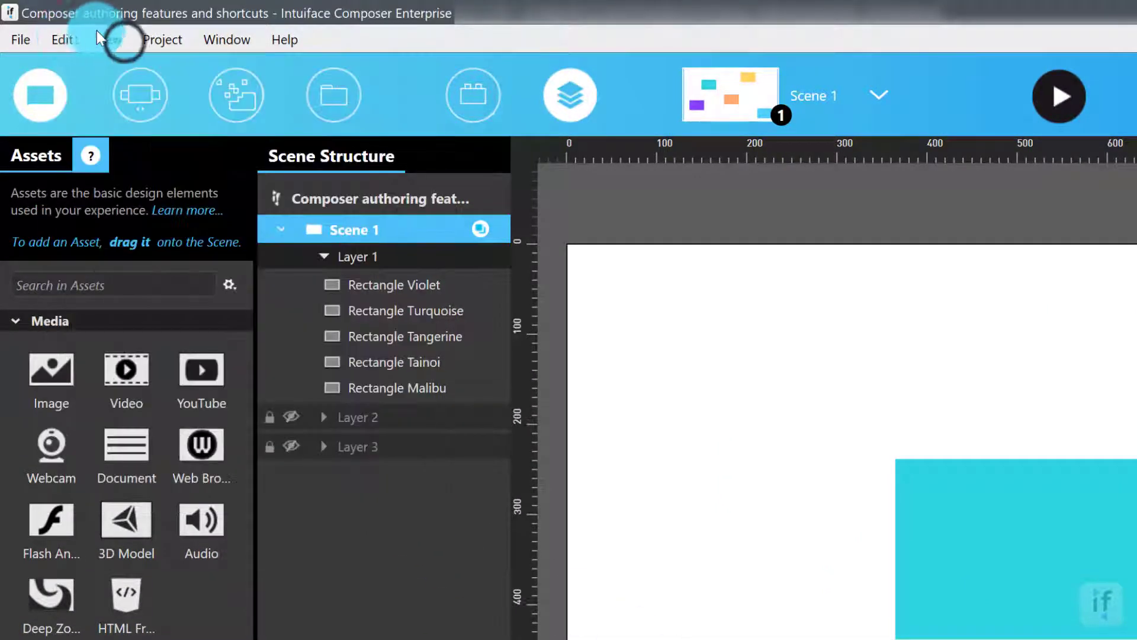
click(125, 40)
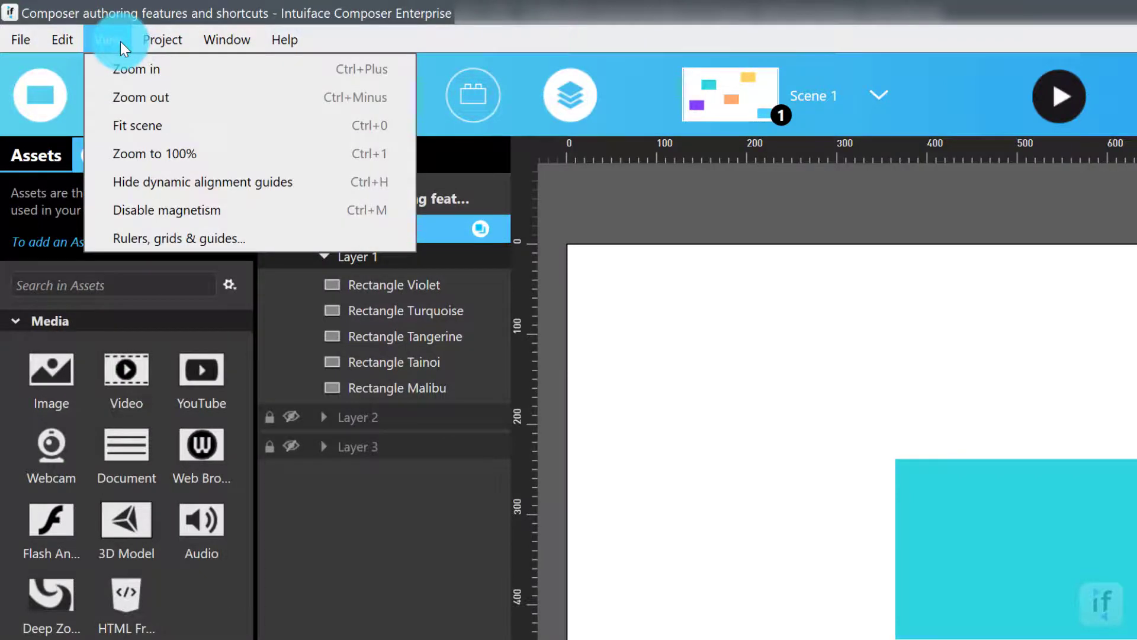
click(116, 41)
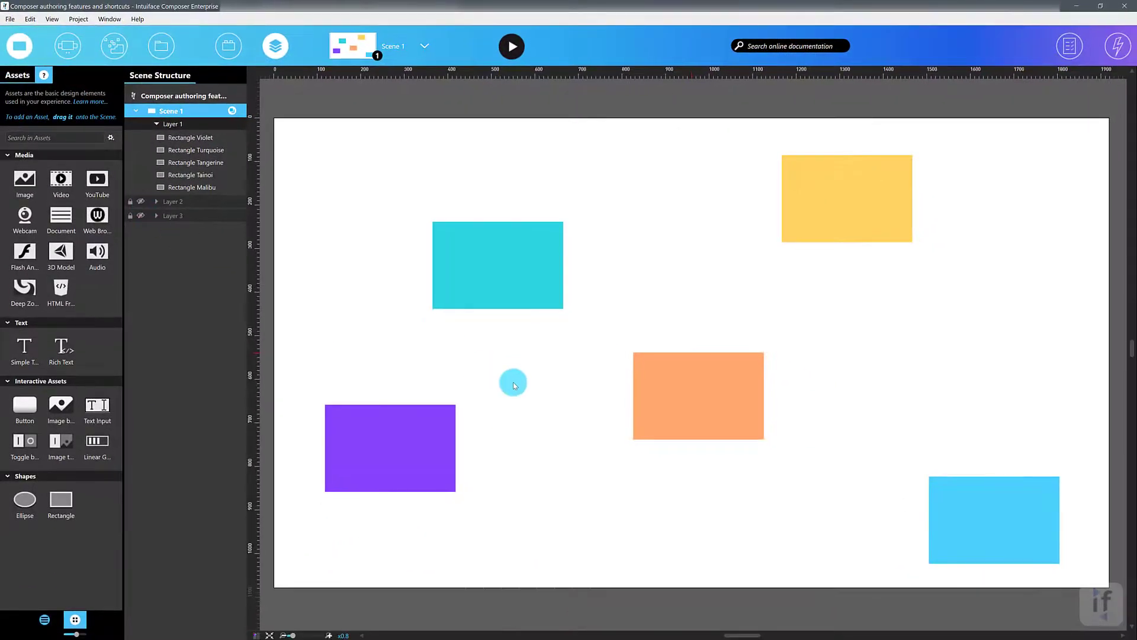
right_click(514, 385)
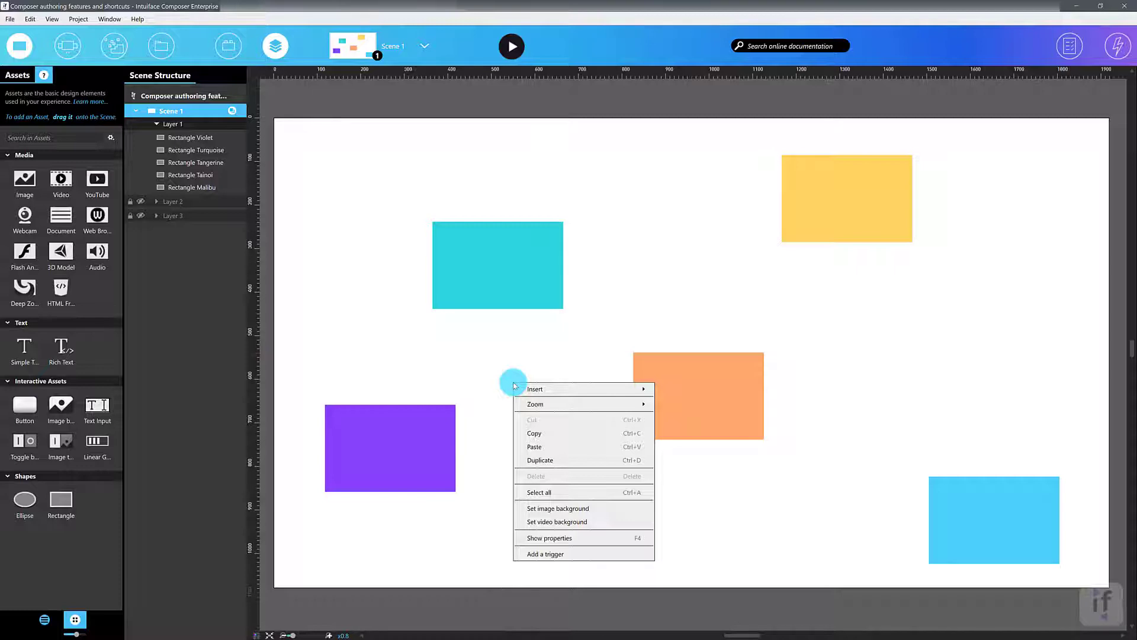
click(492, 441)
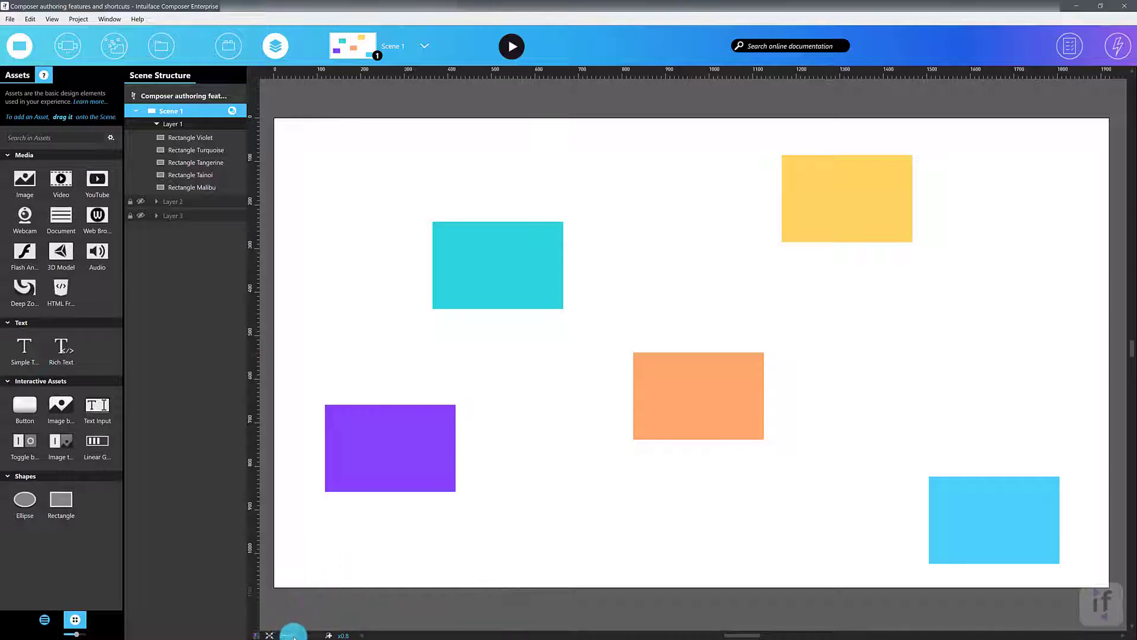
Zoom the scene out to about x0.2 and try smaller and larger zoom levels around it
drag(293, 634, 290, 633)
click(405, 572)
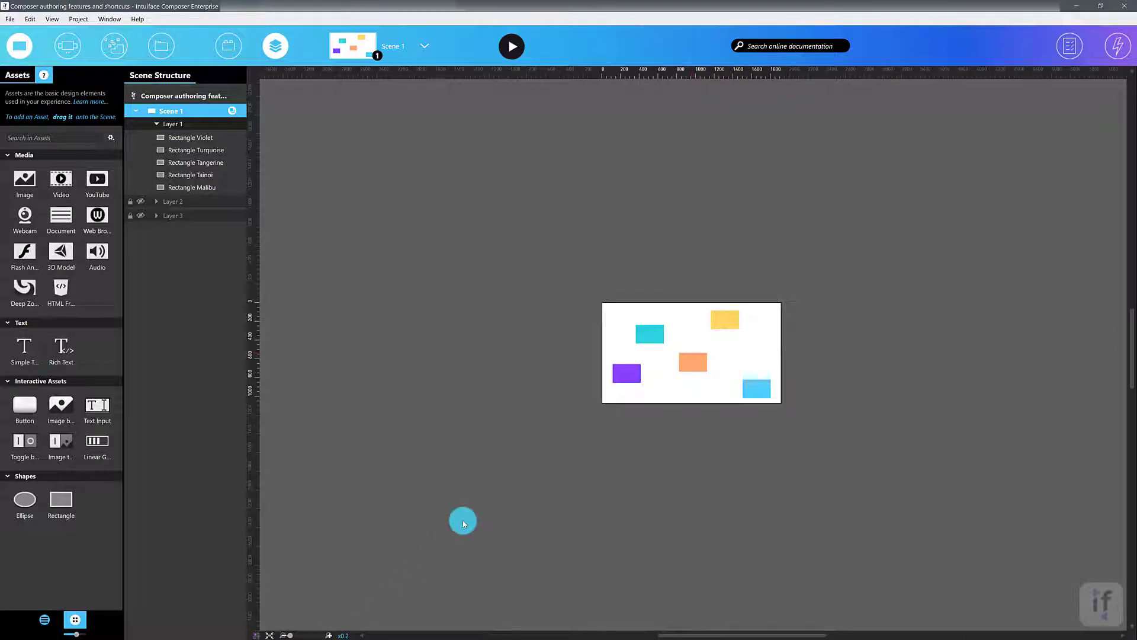
key(ctrl+Up)
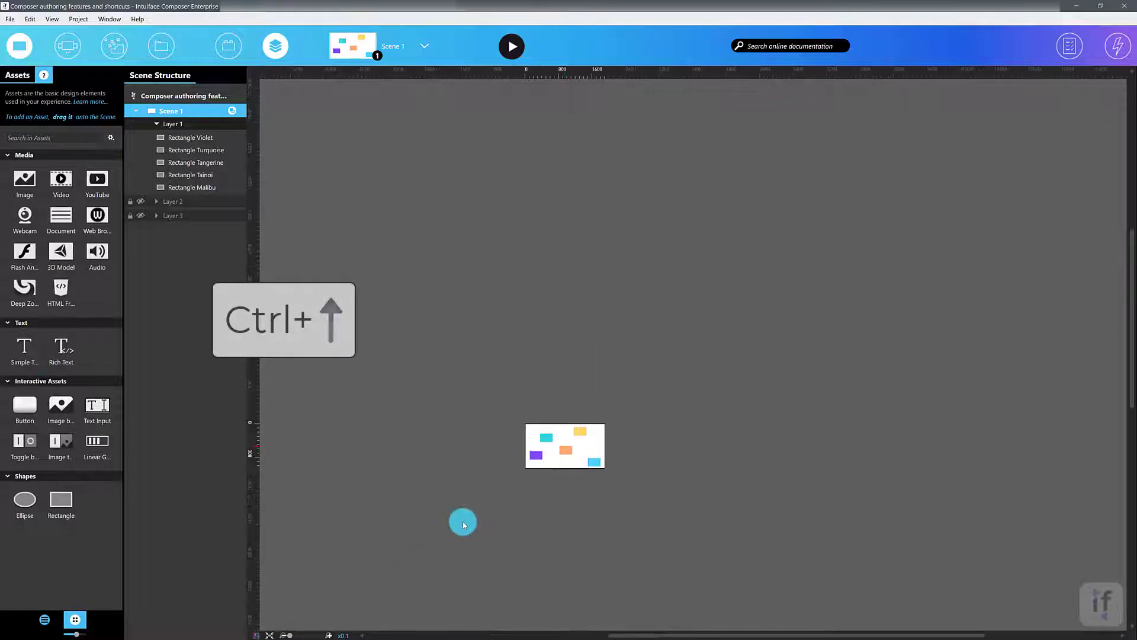
key(ctrl+Down)
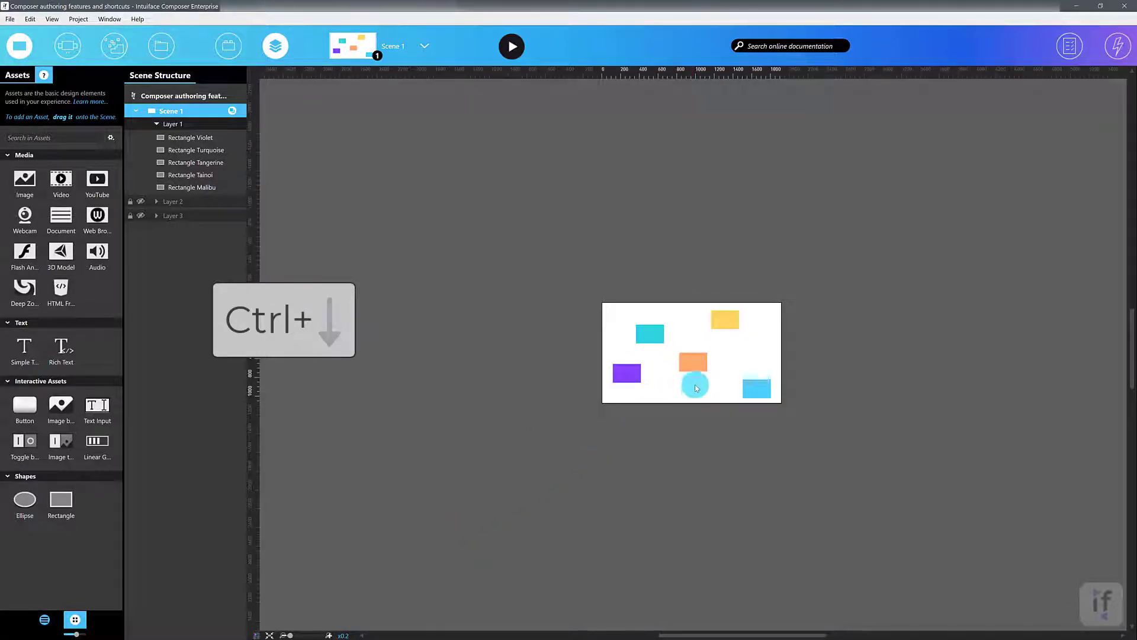
key(ctrl+Up)
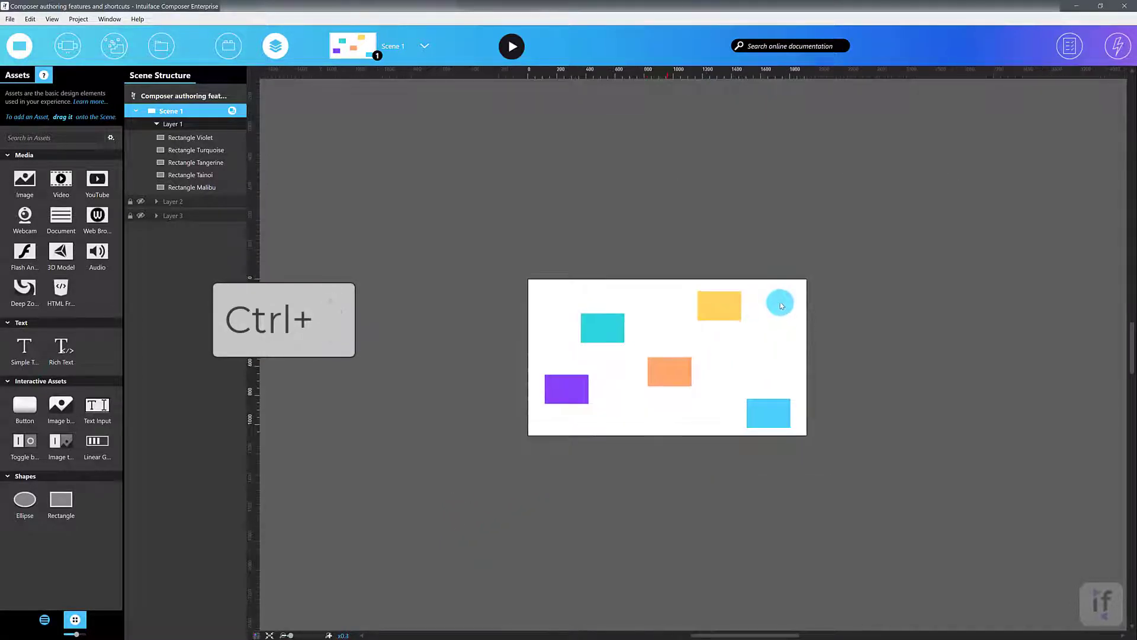
scroll(789, 292, up, 2)
scroll(789, 293, down, 2)
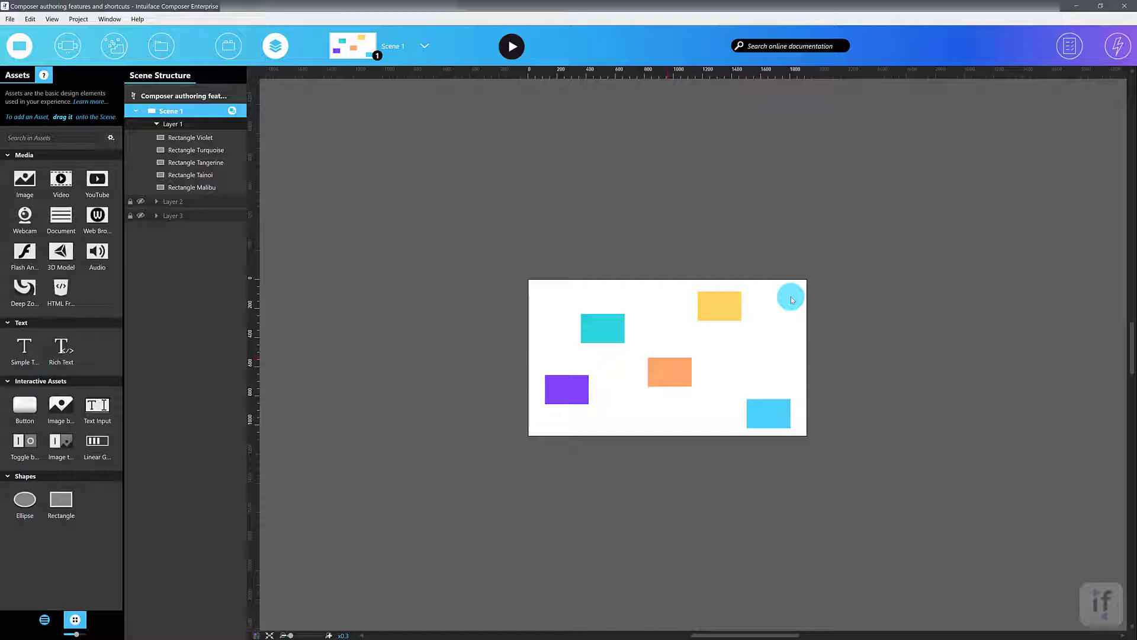
Zoom in and out one level, and switch the view between fitting the whole scene and 100% zoom
key(ctrl+KP_Add)
key(ctrl+KP_Subtract)
key(ctrl+0)
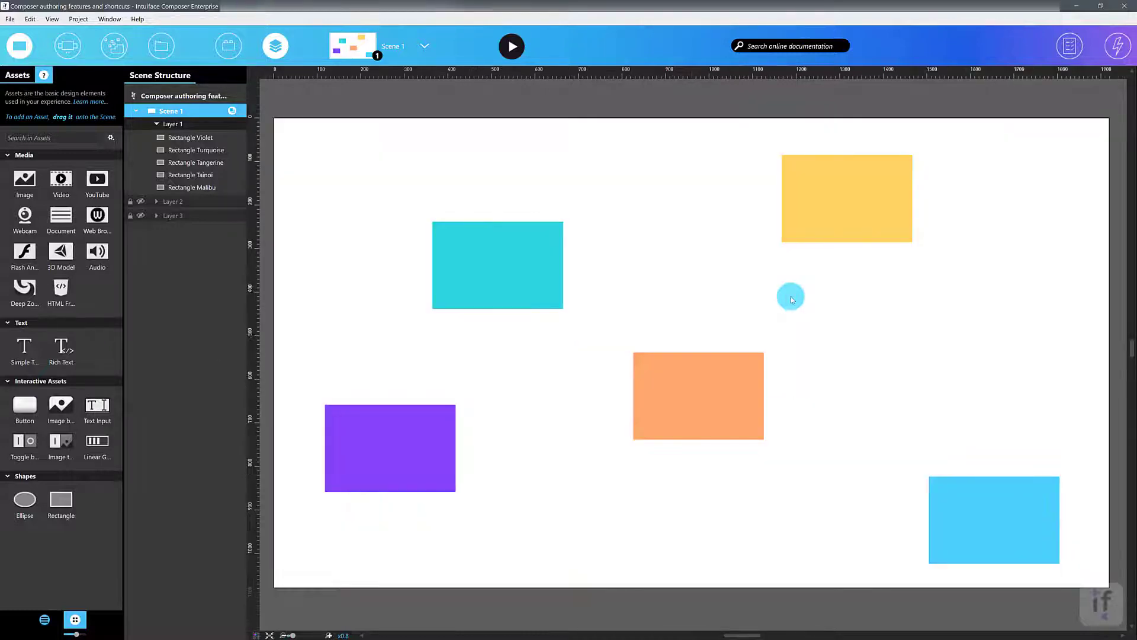
key(ctrl+1)
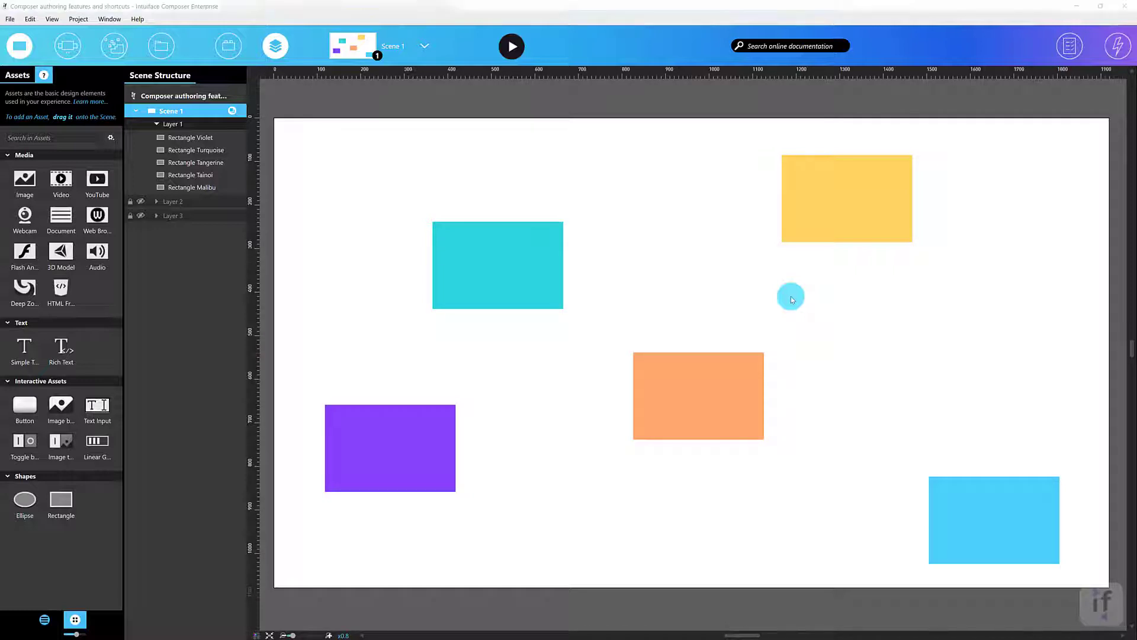
Delete the orange rectangle from Scene 1, and undo and redo that deletion
click(732, 383)
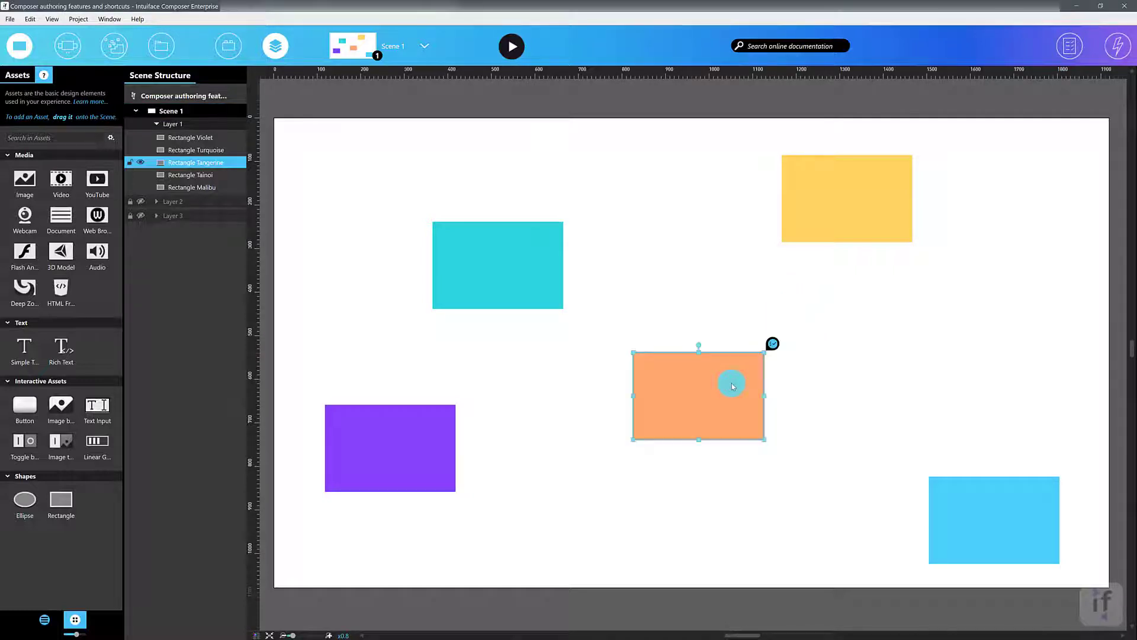
key(Delete)
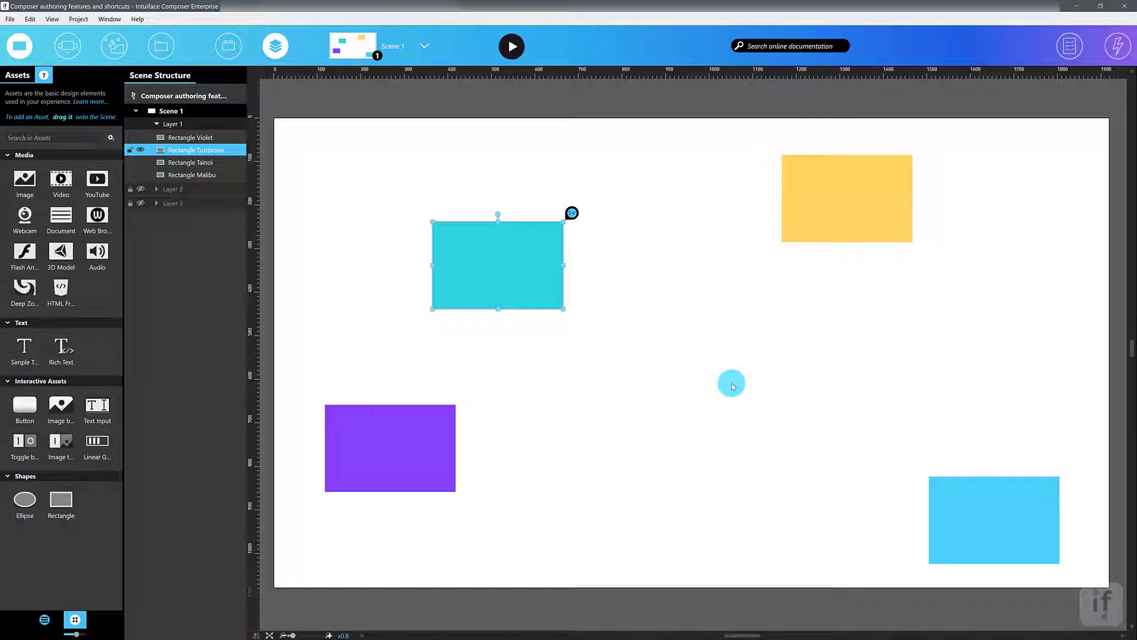
key(ctrl+z)
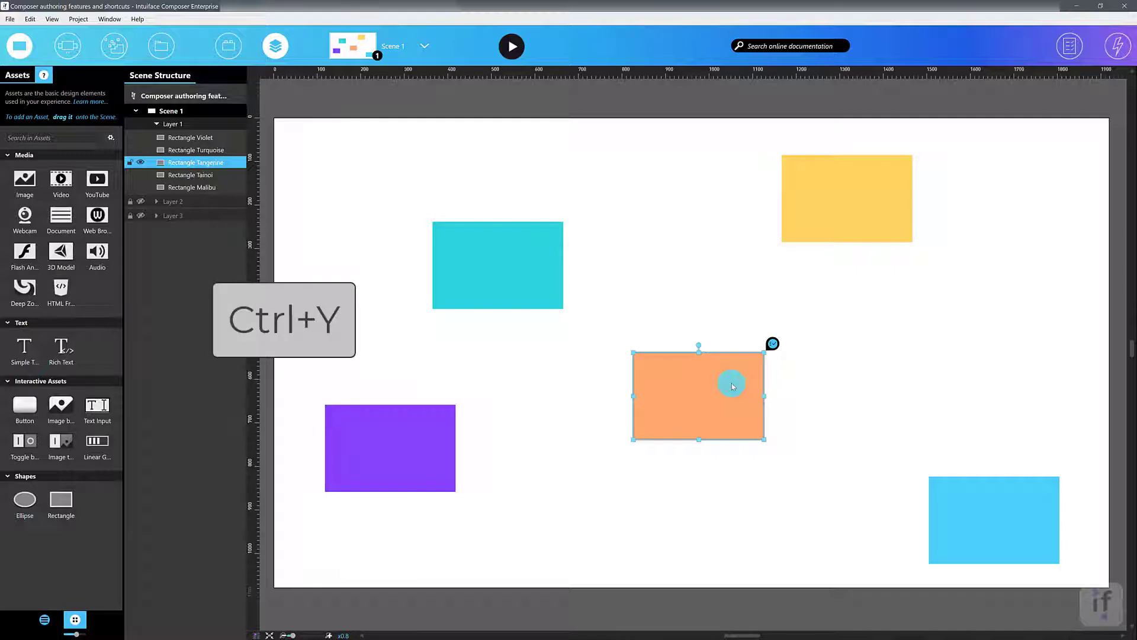
key(ctrl+y)
key(ctrl+y)
Delete the turquoise and orange rectangles one after the other, and undo both deletions
click(511, 282)
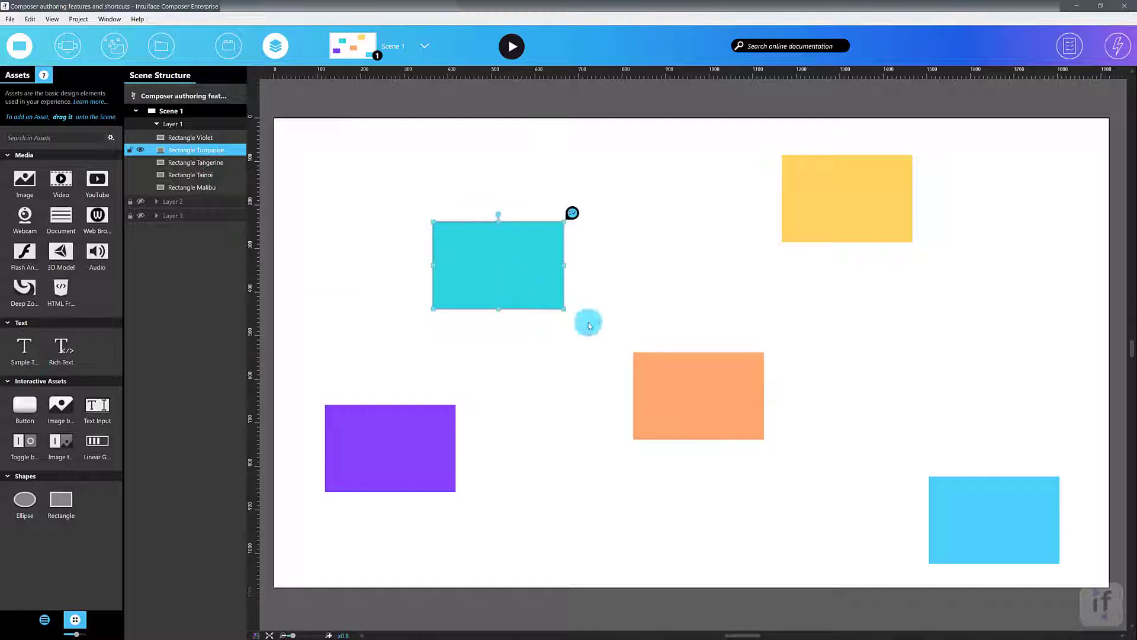
key(Delete)
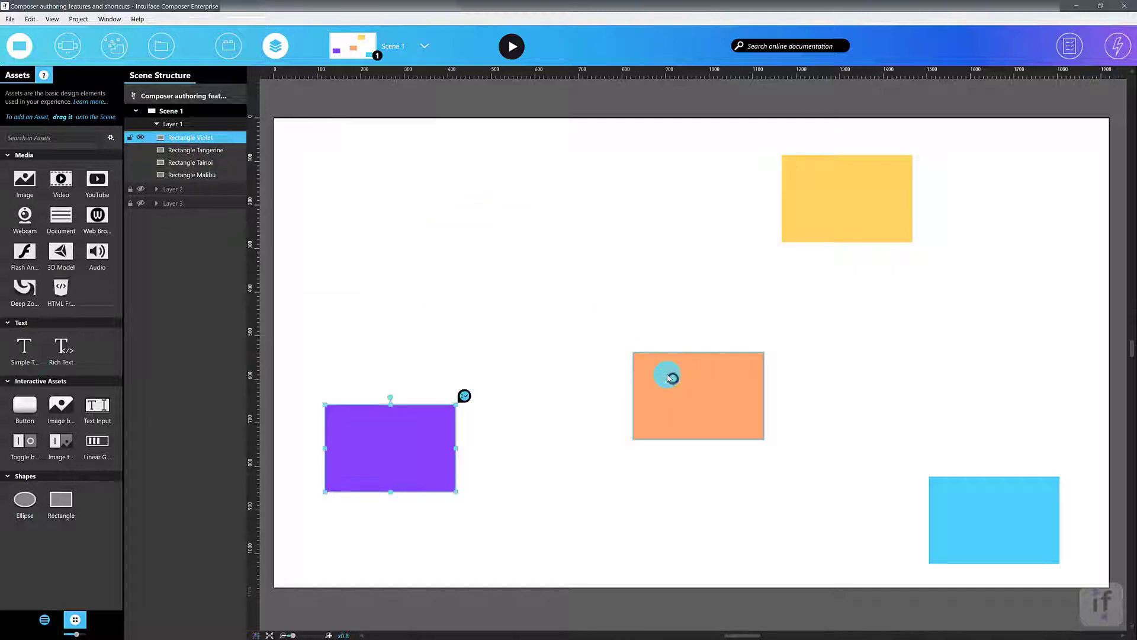
click(668, 378)
key(Delete)
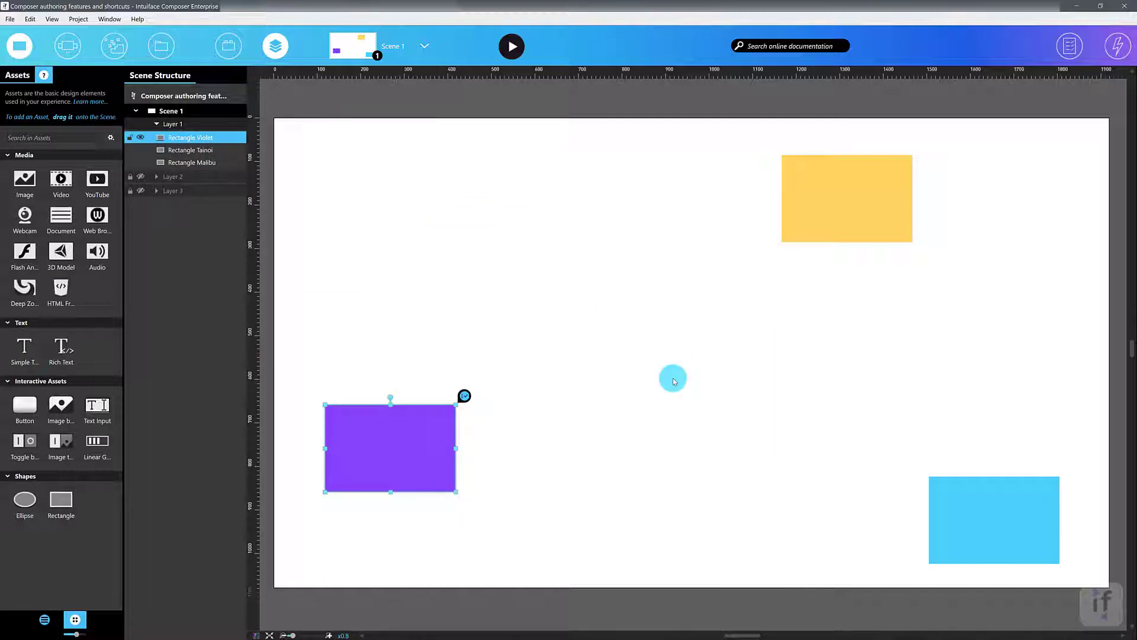
key(ctrl+z)
key(ctrl+z)
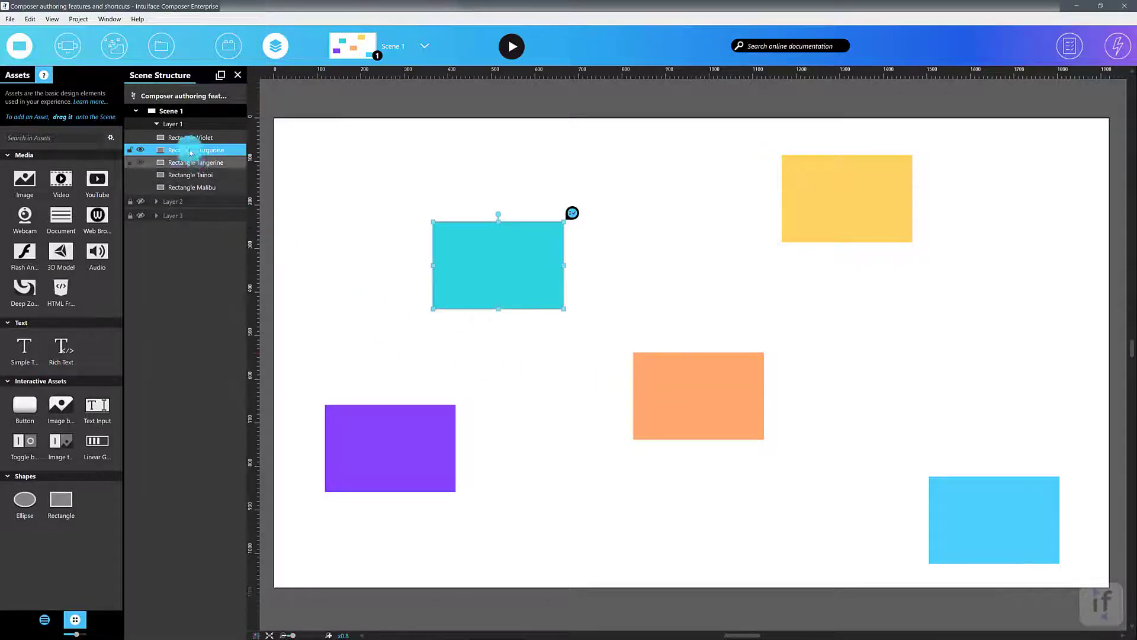
Show the triggers and actions, and place the moving button design accelerator from Intuiface Academy below the rectangles
key(ctrl+d)
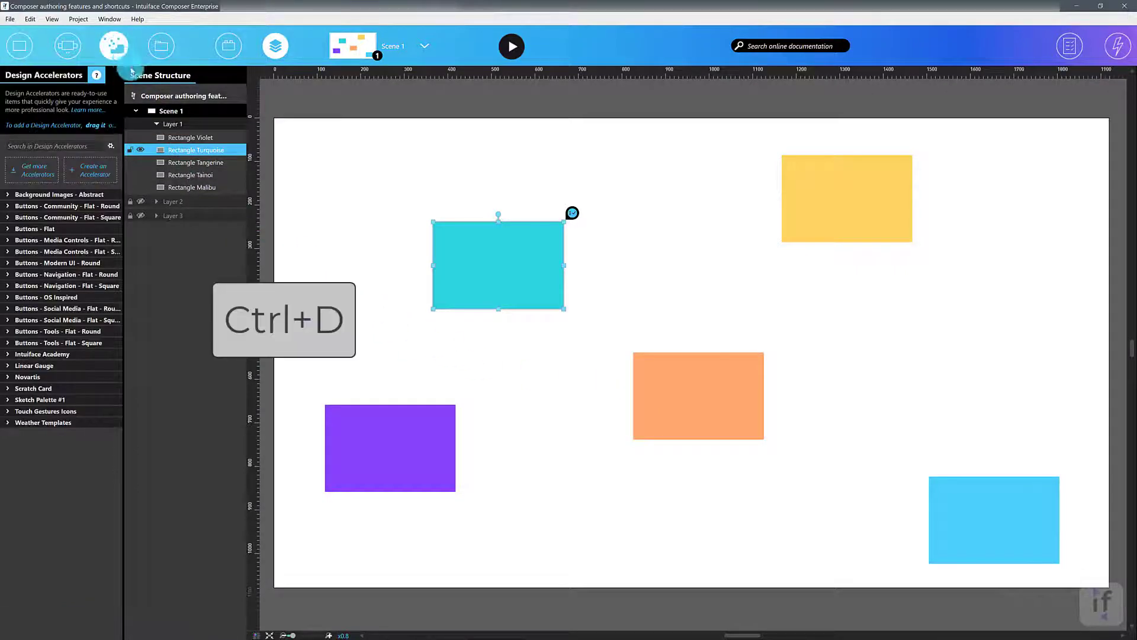
click(1114, 47)
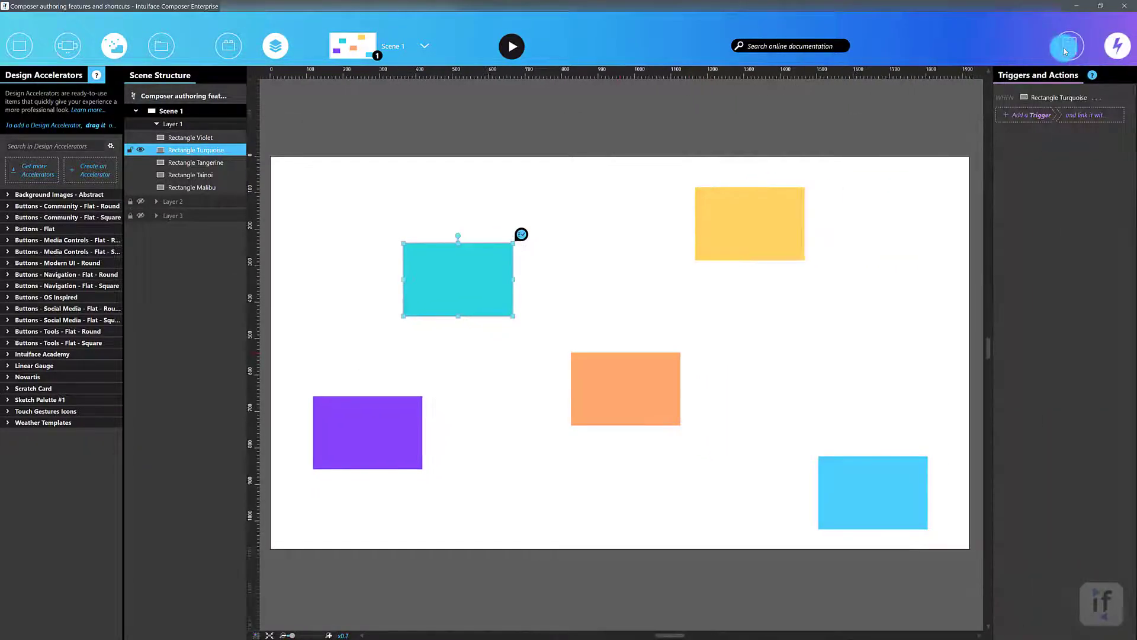
click(8, 356)
drag(25, 376, 491, 487)
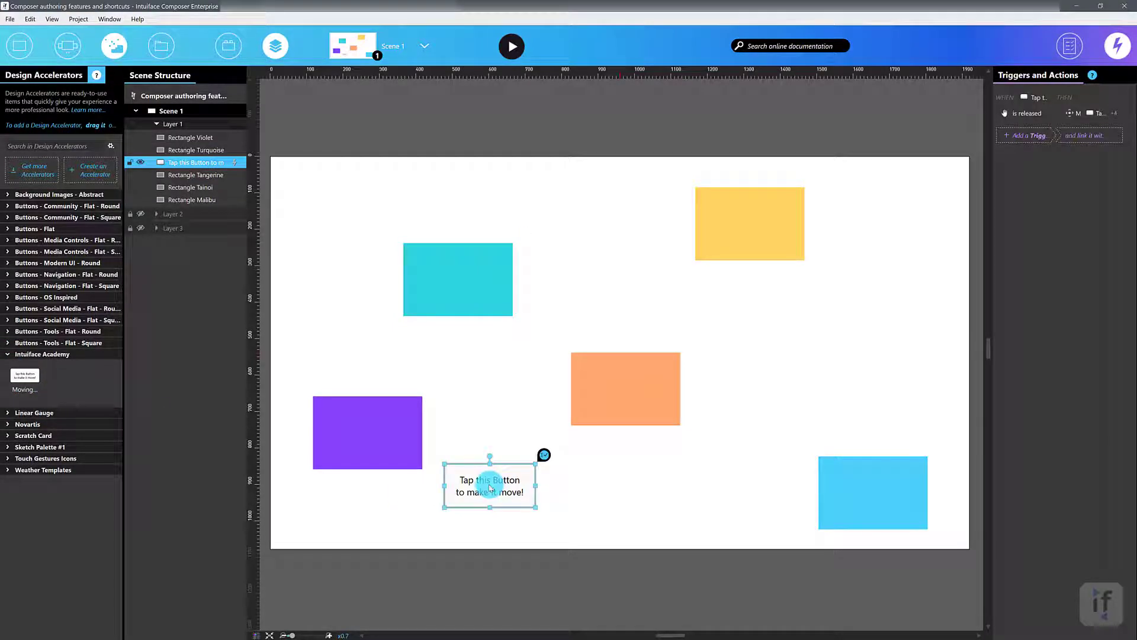
Duplicate the "Tap this Button to make it move!" button and place the copy to its right without overlap
right_click(490, 488)
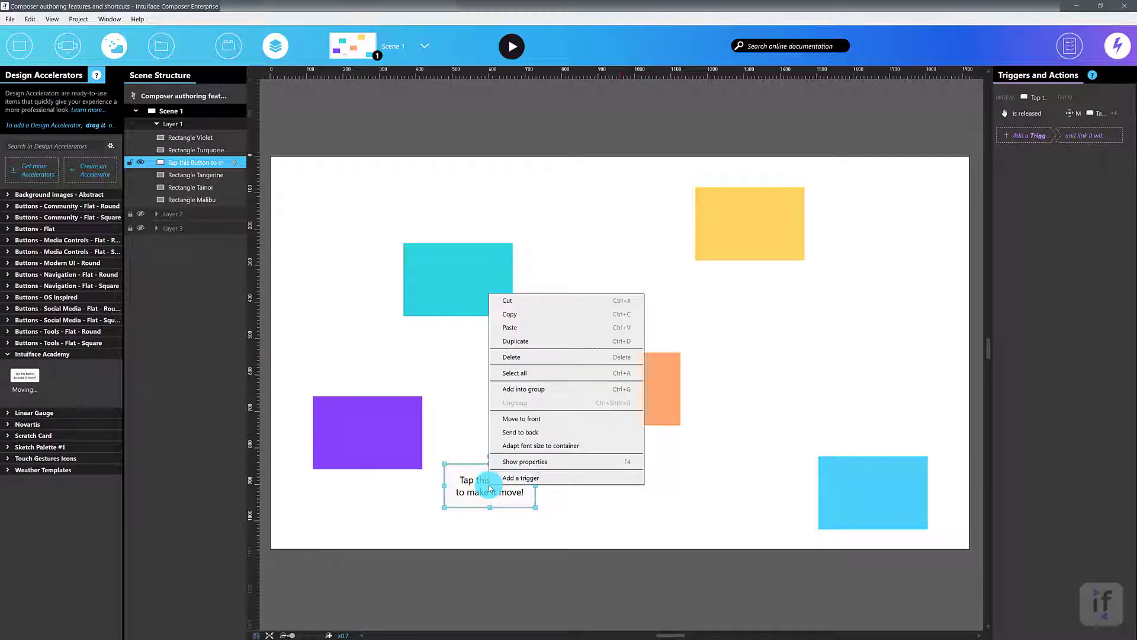
click(510, 340)
drag(515, 498, 590, 507)
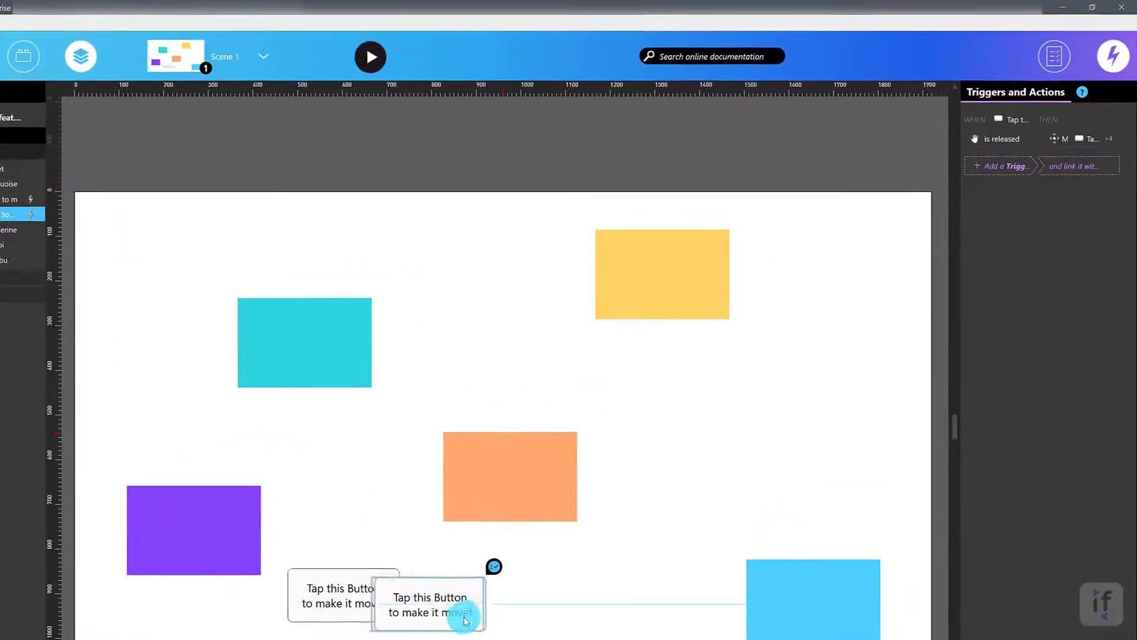
drag(466, 620, 524, 616)
Compare the triggers and actions of the original button and its copy, and delete both buttons from the scene
click(364, 604)
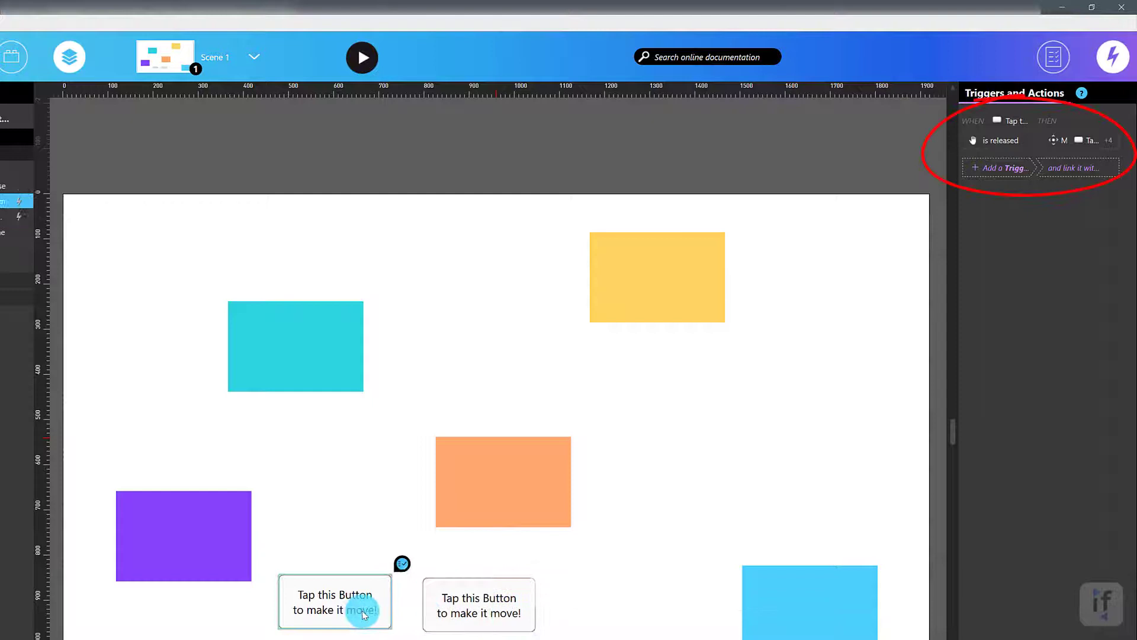
click(474, 611)
click(313, 610)
click(455, 615)
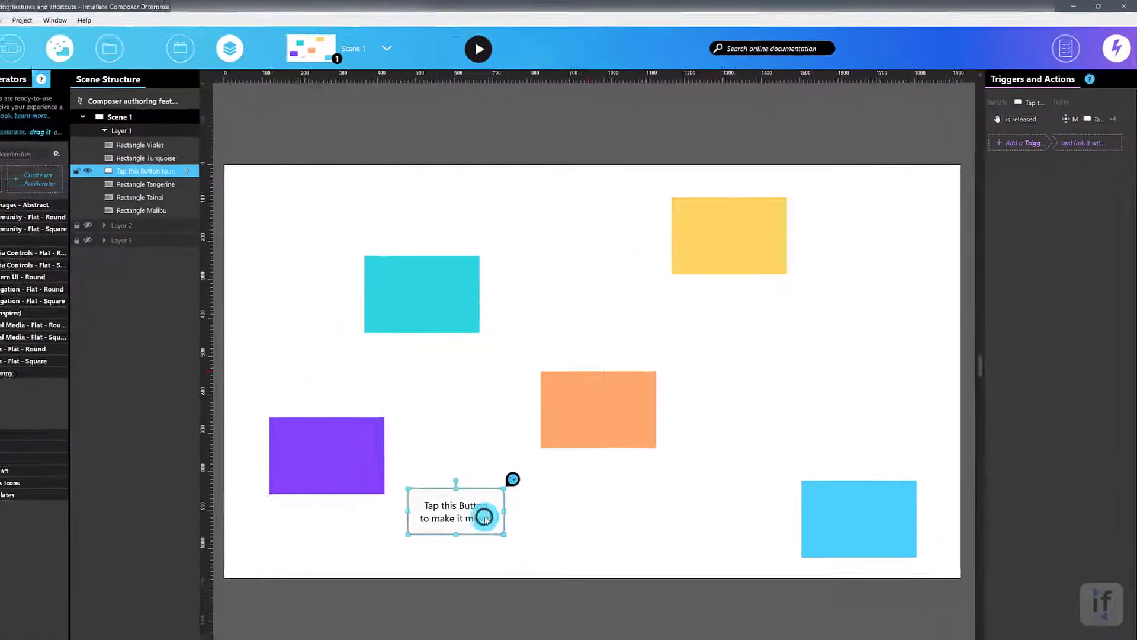
key(Delete)
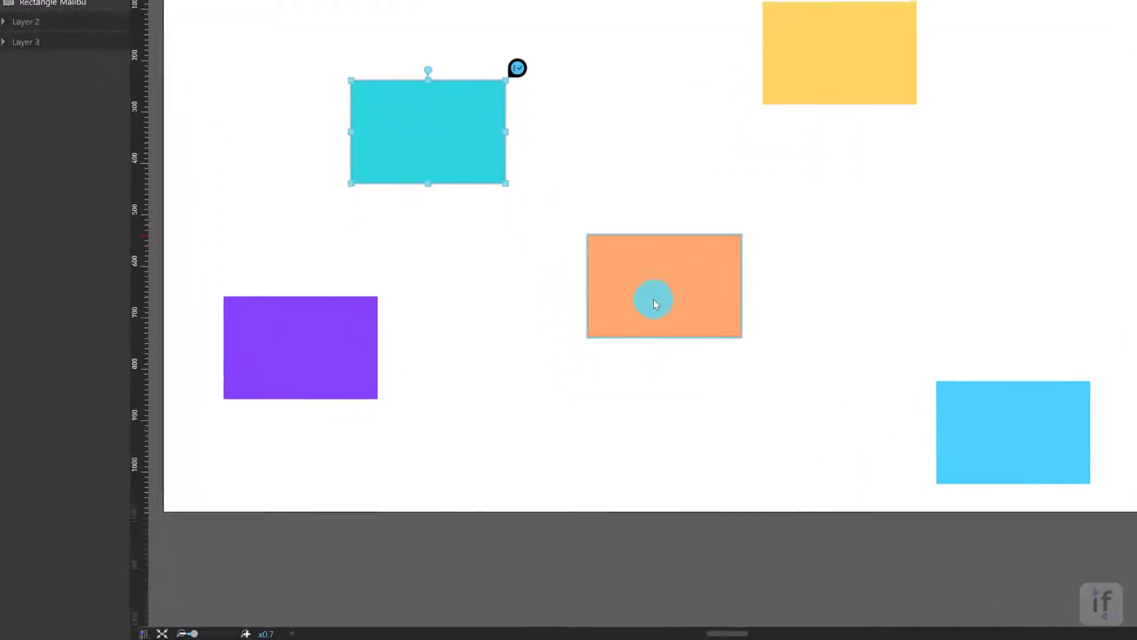
Turn on the main and secondary grids in the Rulers and Grids settings, keeping spacings of 320 and 20
click(111, 631)
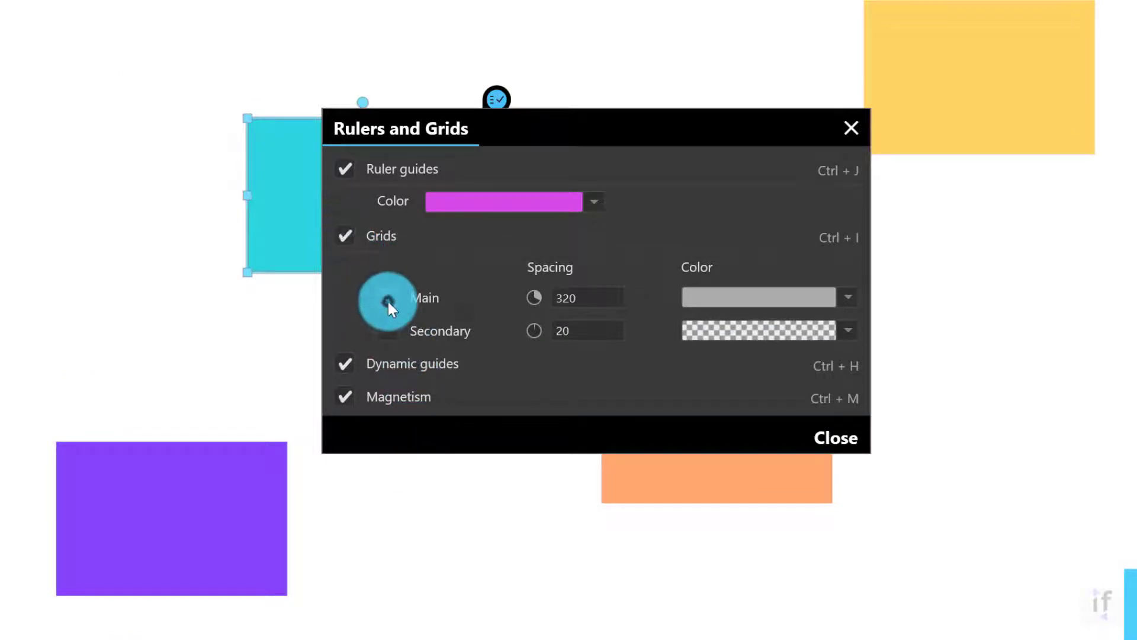
click(386, 300)
click(392, 331)
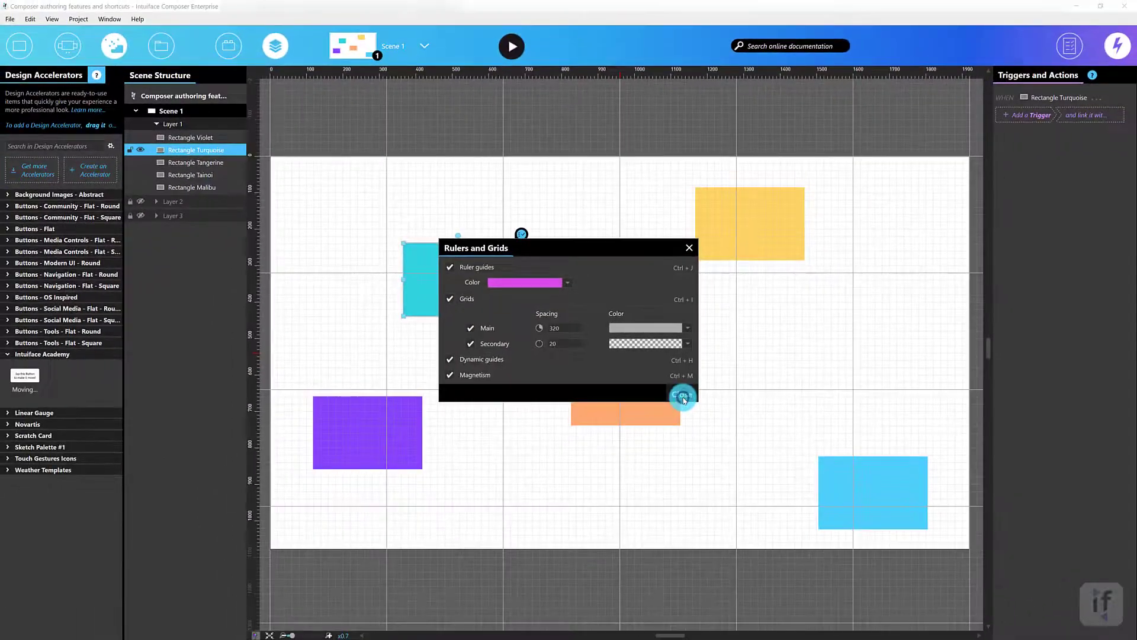
click(683, 397)
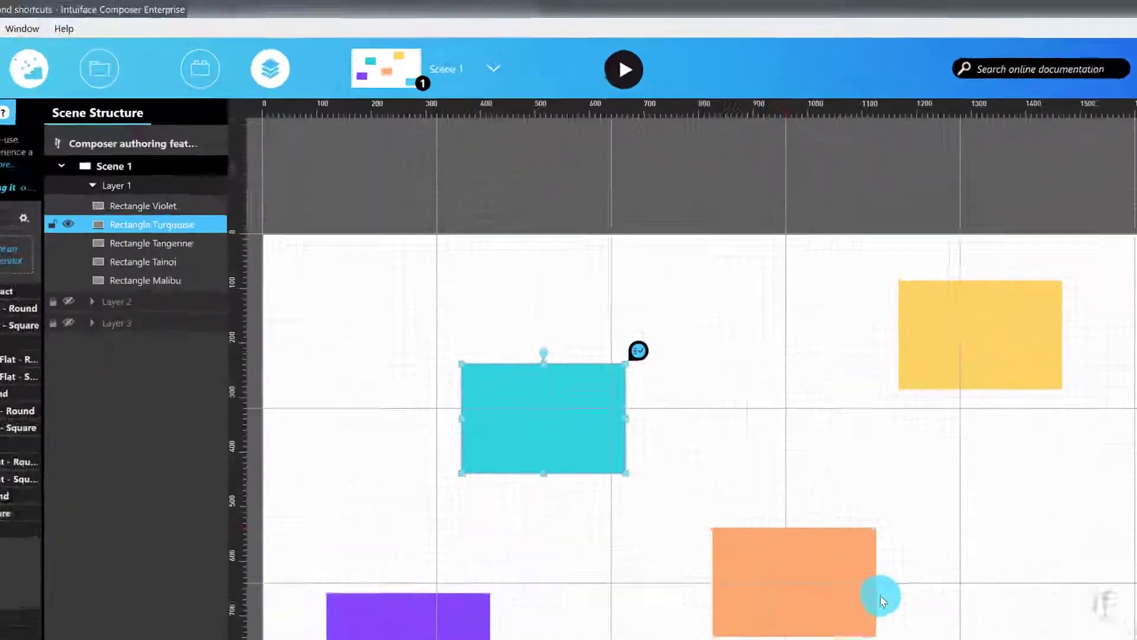
Add a vertical ruler guide at about 180 and a horizontal one at about 140, and delete both guides
drag(208, 381, 253, 463)
drag(245, 186, 402, 217)
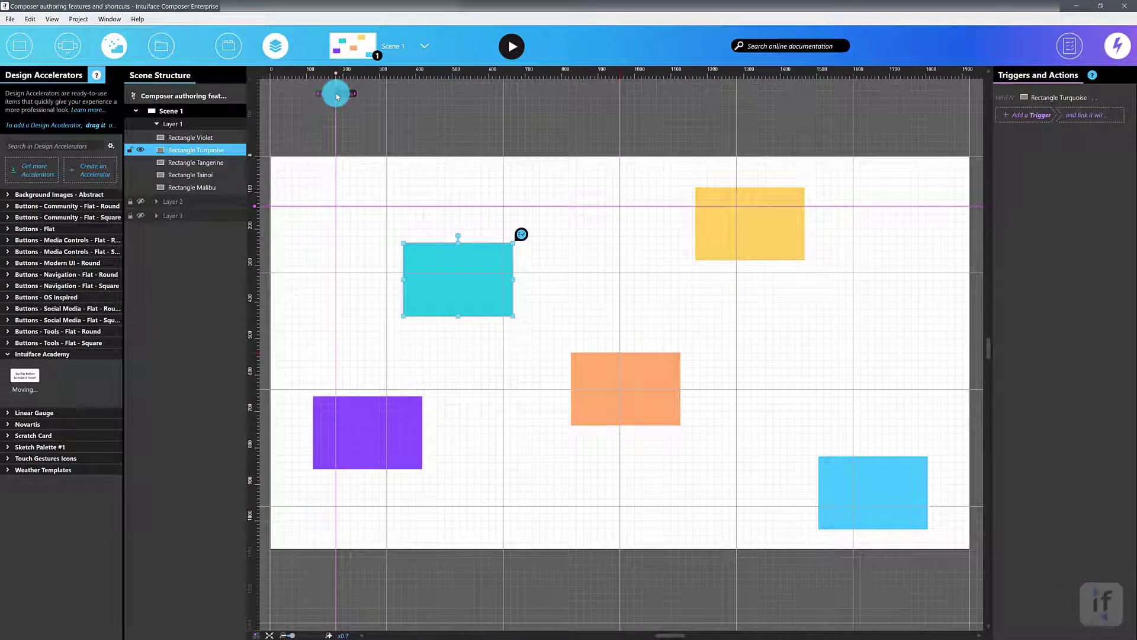
right_click(336, 95)
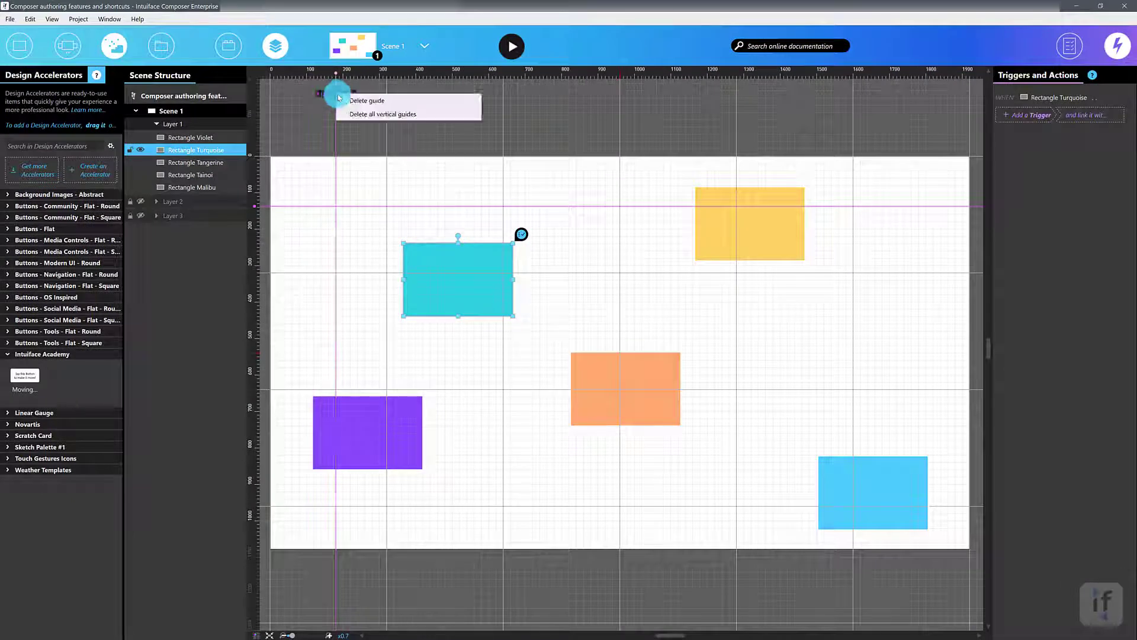
click(363, 113)
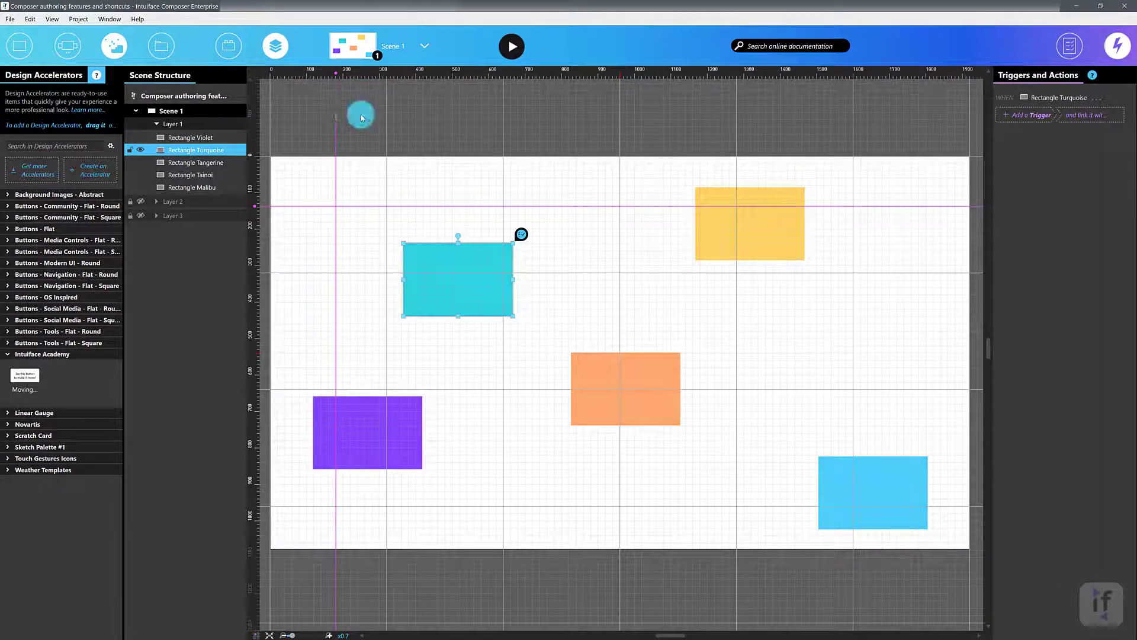
right_click(255, 207)
click(277, 216)
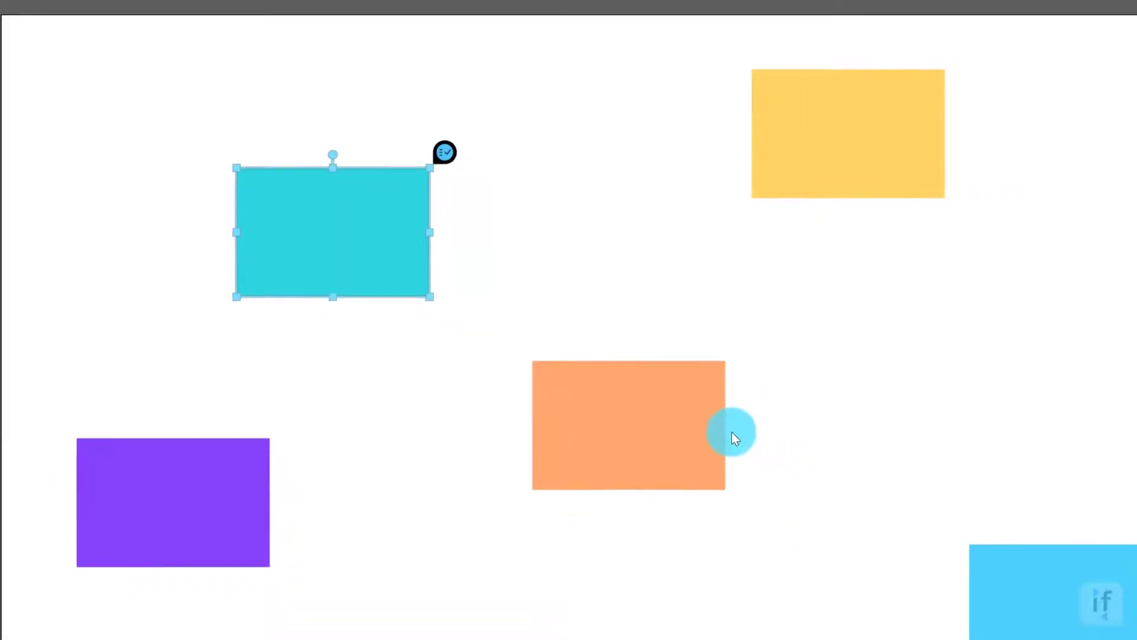
Move the orange rectangle straight up to about Y 552, keeping its horizontal position locked
key(shift)
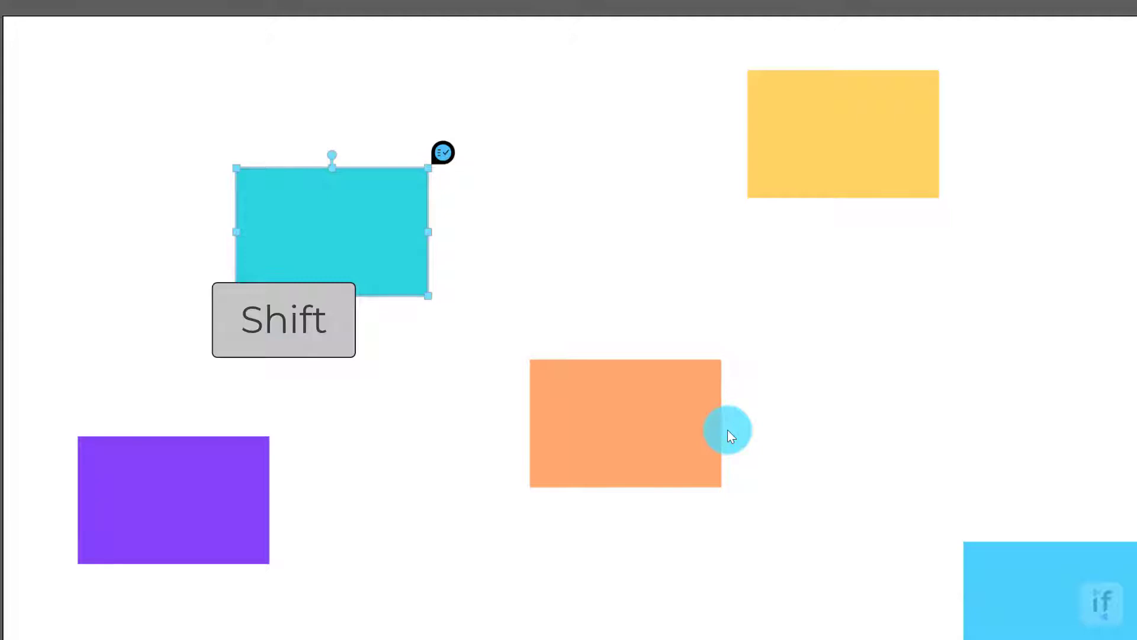
click(611, 417)
drag(611, 414, 601, 366)
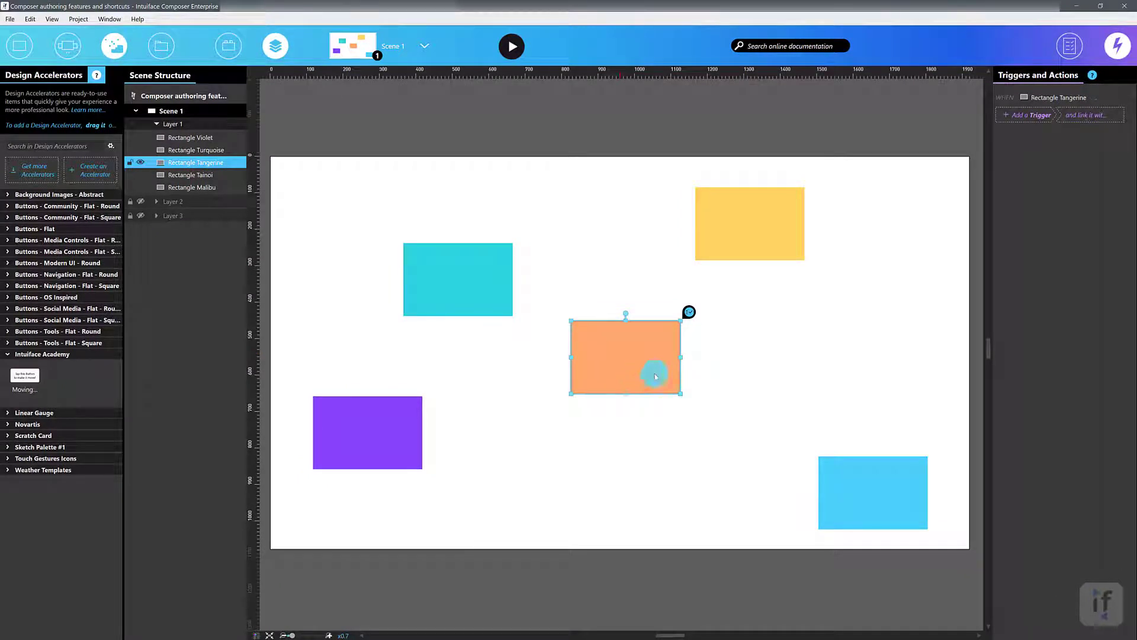
Show the object properties and move the yellow rectangle toward the scene's upper-right corner, at about X 1676, Y 171
click(1058, 52)
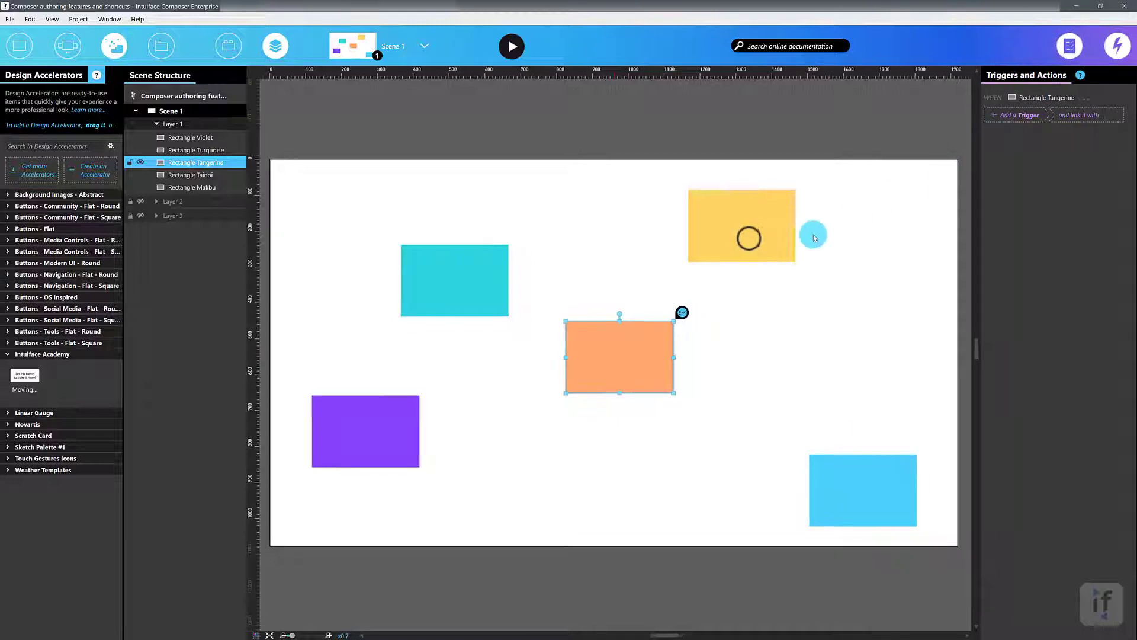
drag(749, 236, 824, 239)
drag(861, 238, 908, 225)
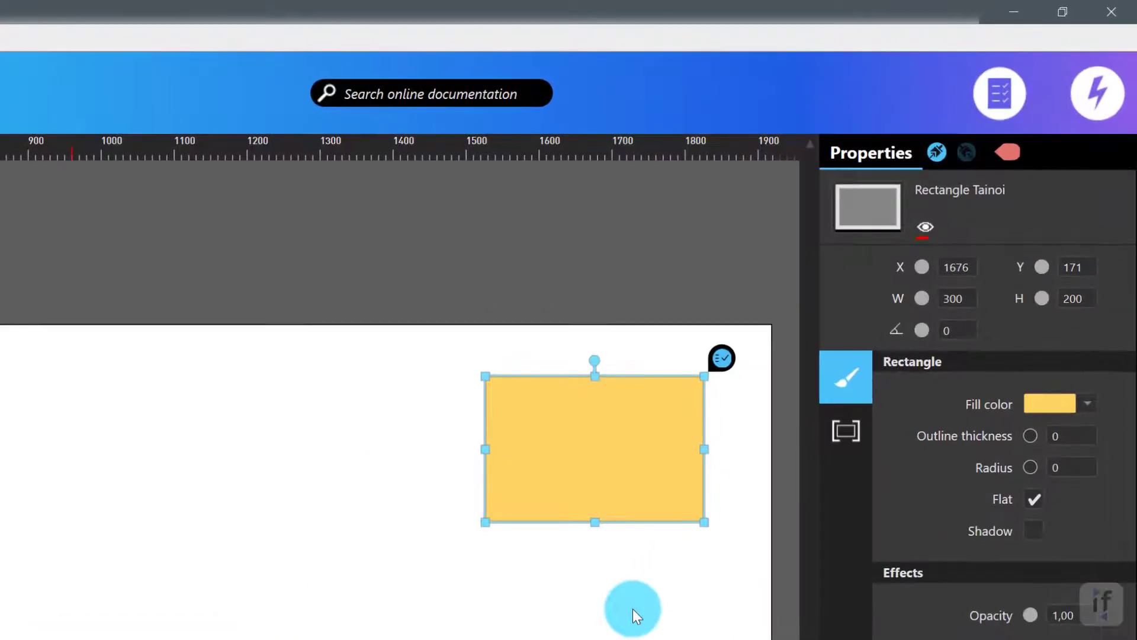
Nudge the yellow rectangle left in one-pixel increments, and nudge it back right to X 1676
key(Left)
key(Left)
key(Left)
key(Left)
key(Left)
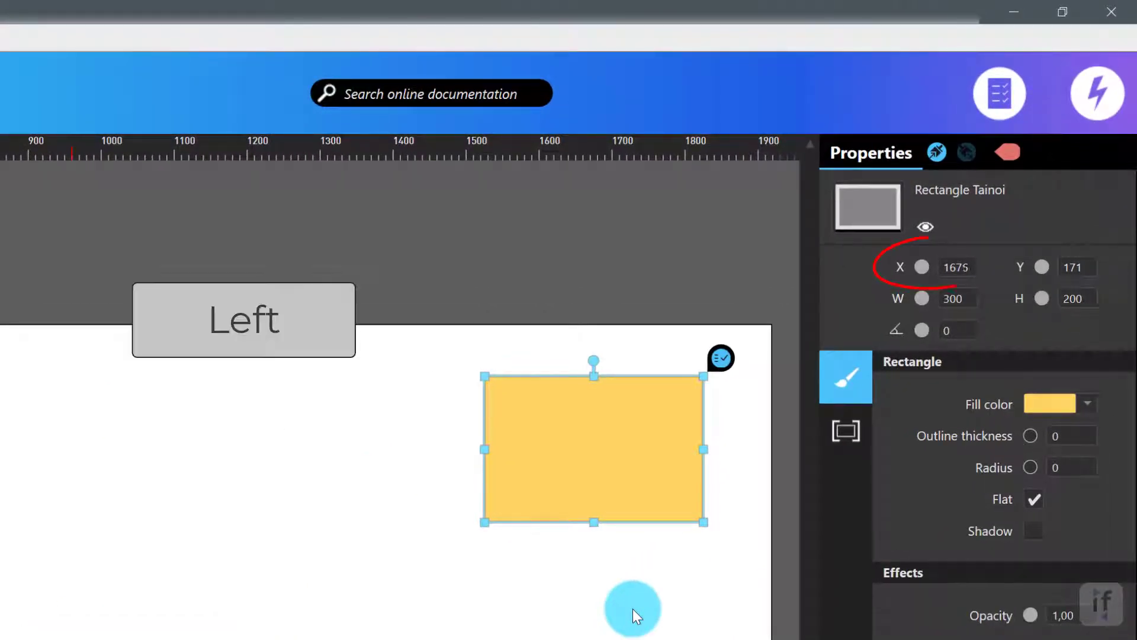
key(Right)
key(Right)
key(Right)
key(Right)
key(Right)
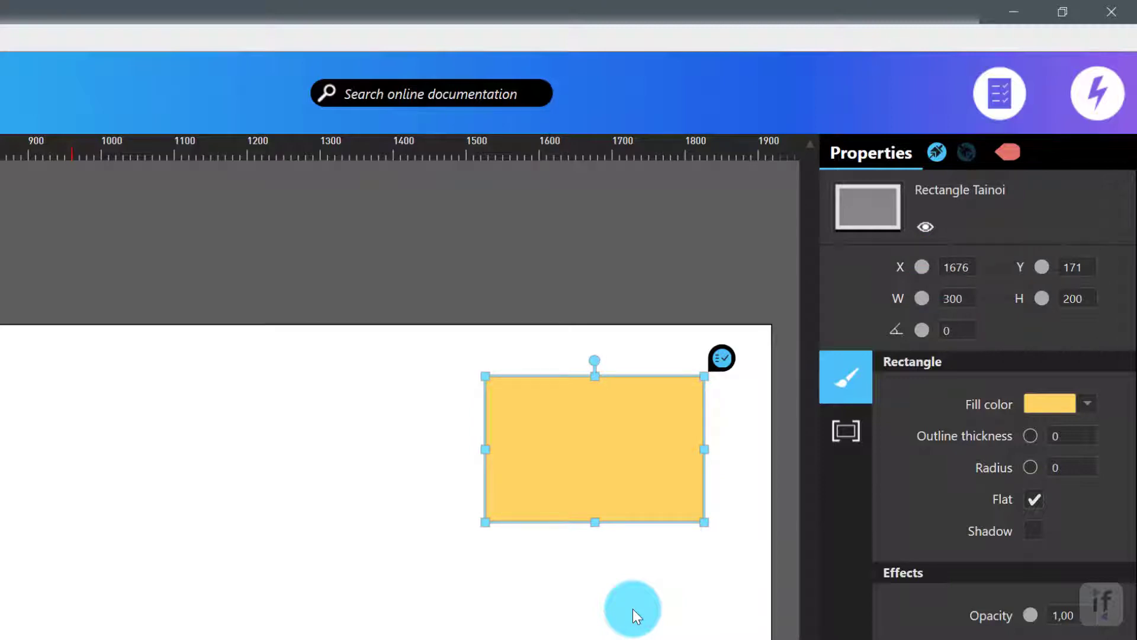
Shift the yellow rectangle down in ten-pixel increments, and shift it back up to Y 171
key(shift+Down)
key(shift+Down)
key(shift+Down)
key(shift+Down)
key(shift+Down)
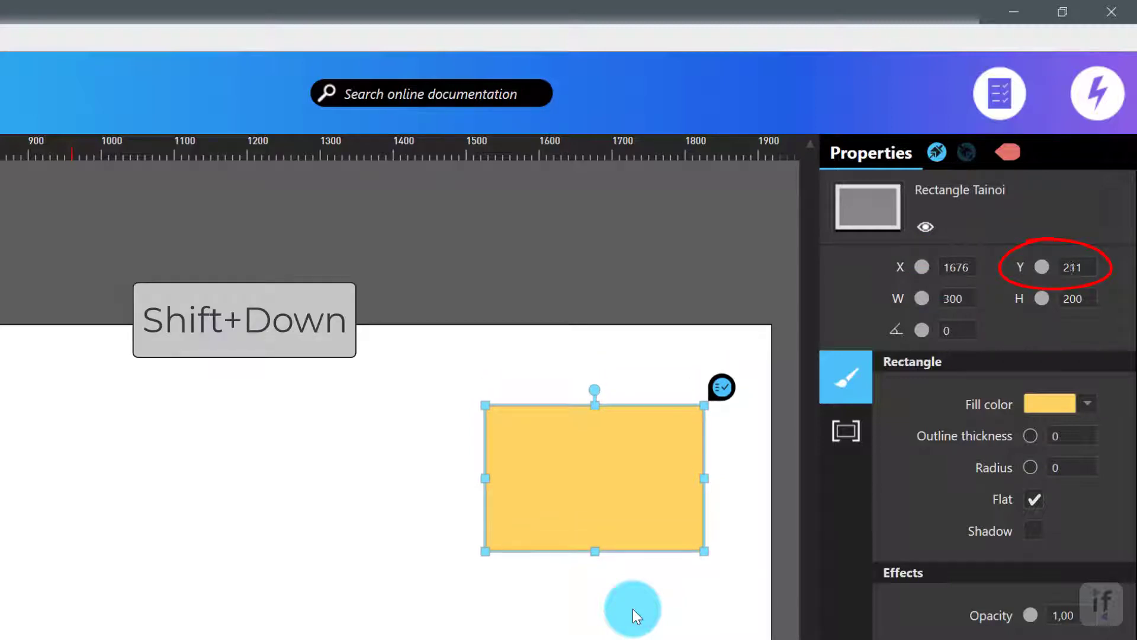
key(shift+Up)
key(shift+Up)
key(shift+Up)
key(shift+Up)
key(shift+Up)
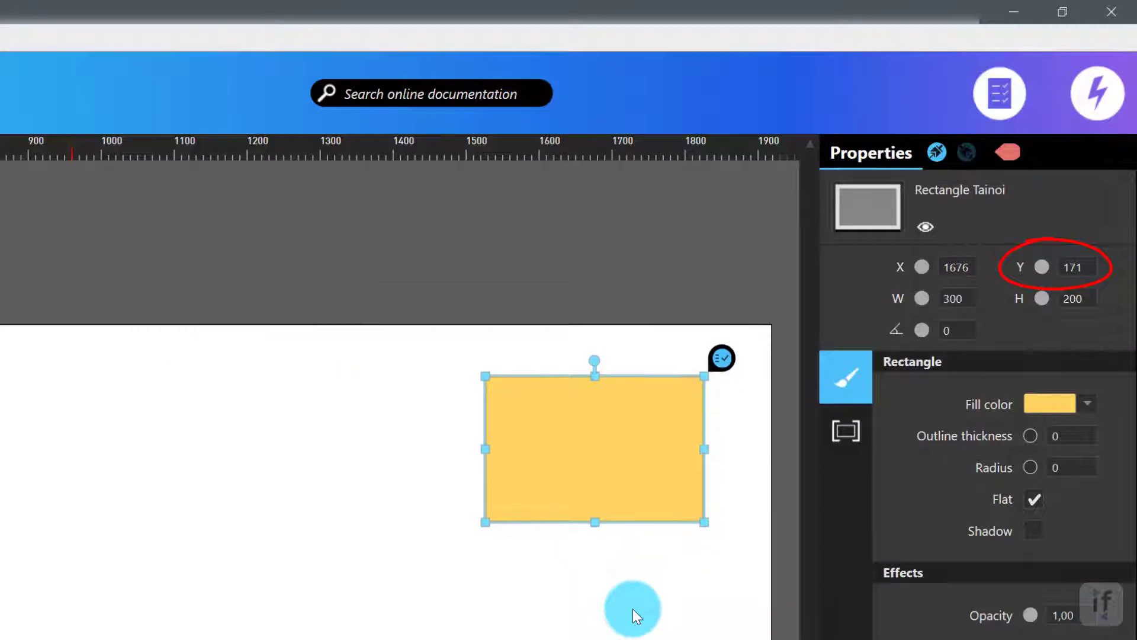
Increase the yellow rectangle's X position in single-unit increments to 1686
click(969, 271)
click(969, 270)
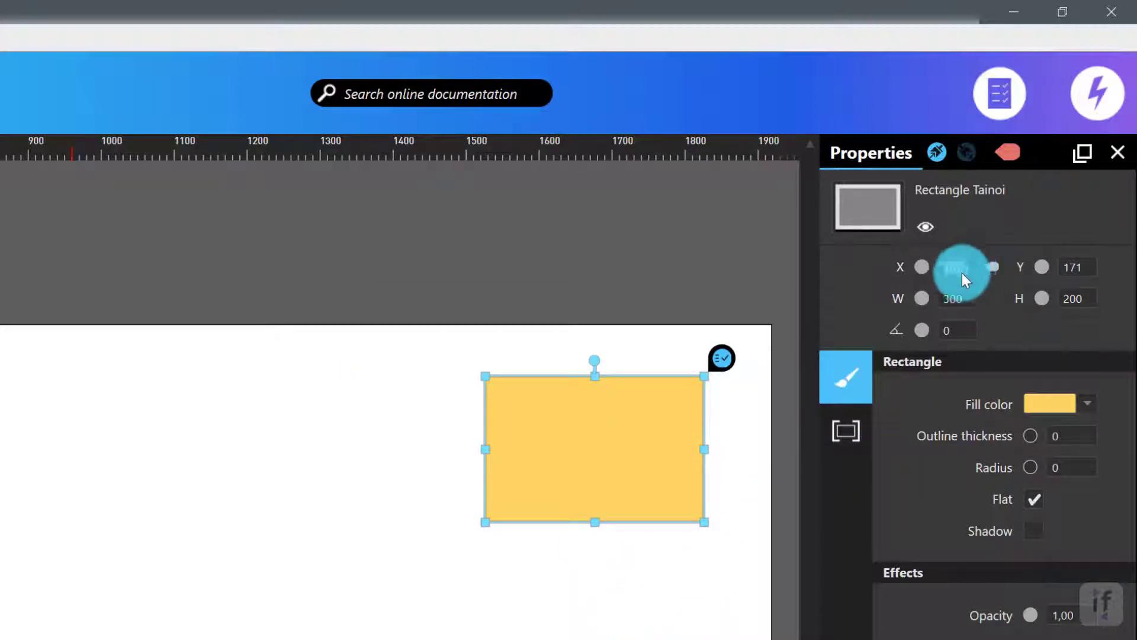
mouse_move(596, 359)
mouse_down()
mouse_move(521, 385)
mouse_move(562, 370)
mouse_move(652, 379)
mouse_move(606, 362)
mouse_up()
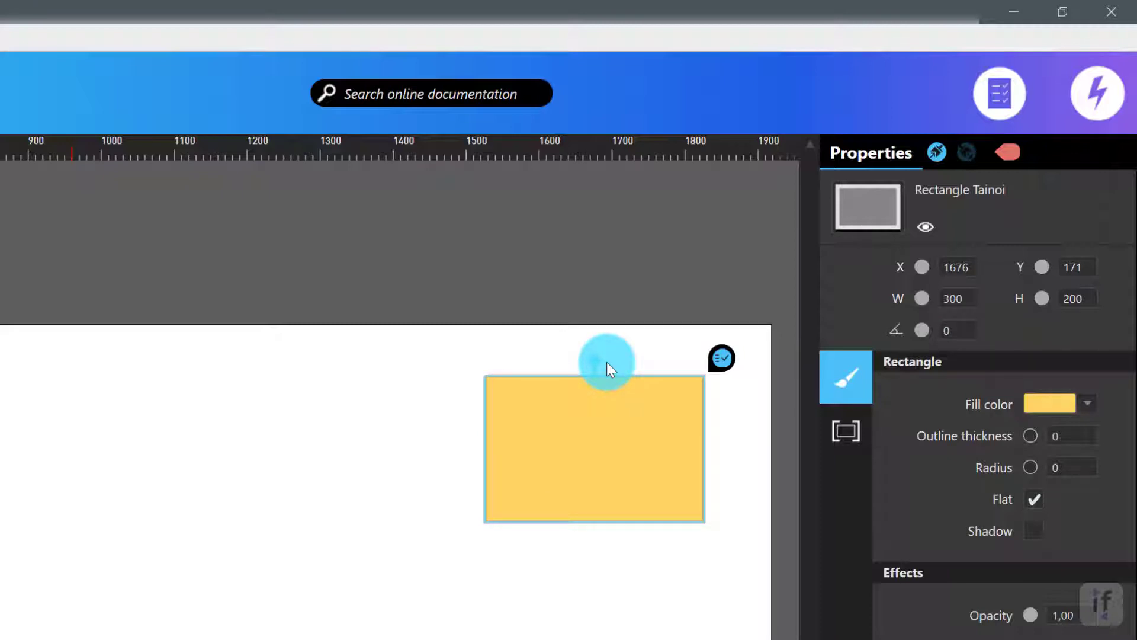
drag(606, 361, 606, 361)
click(956, 267)
key(Up)
key(Up)
key(Up)
key(Up)
key(Up)
key(Up)
key(Up)
key(Up)
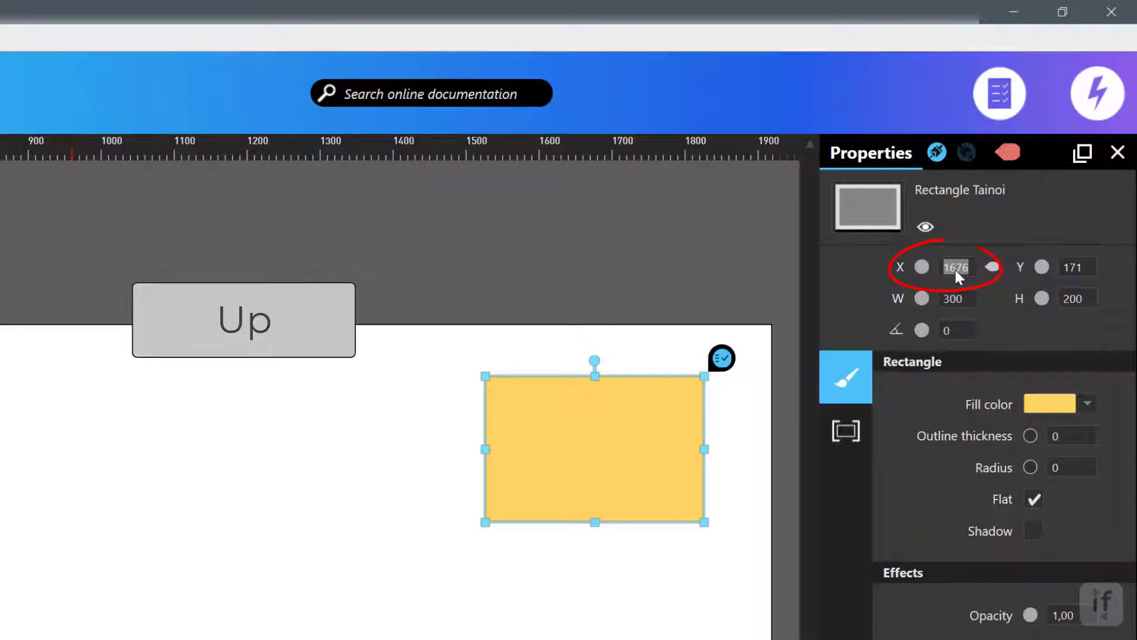
key(Up)
key(Up)
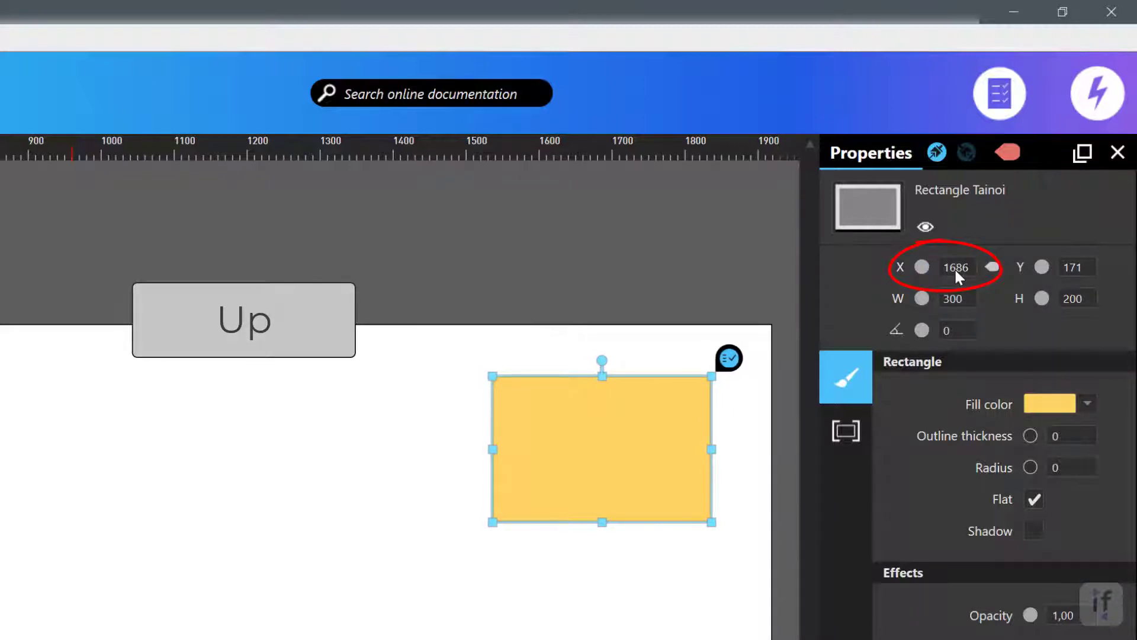
Increase the yellow rectangle's Y position in single-unit increments to 192, and deselect the rectangle
click(1071, 268)
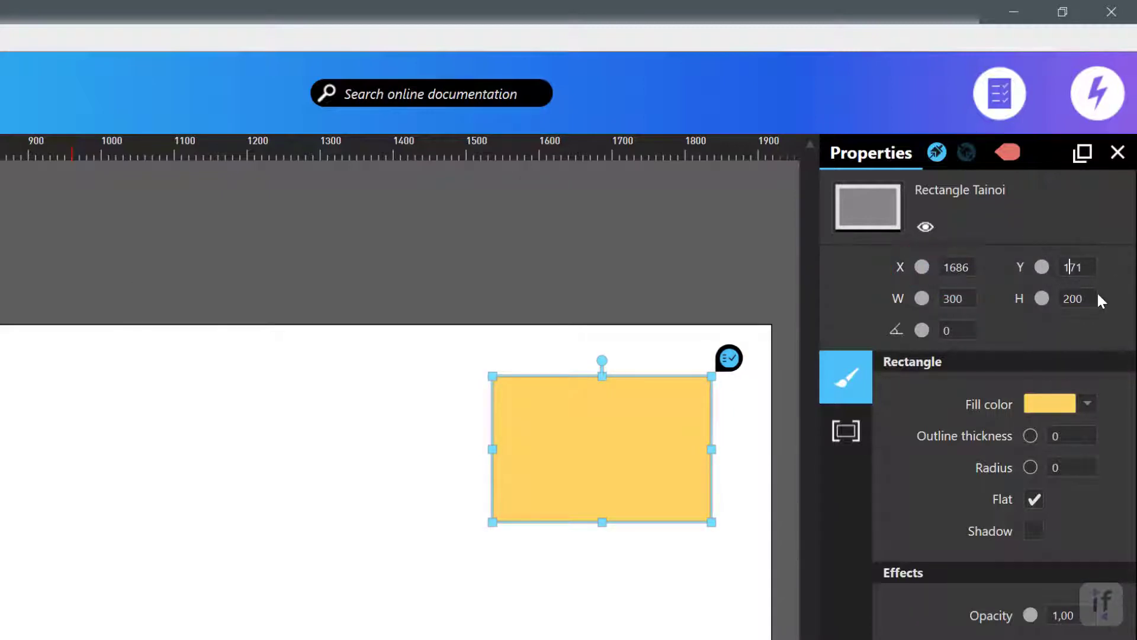
key(Up)
key(Up)
key(Up)
key(Up)
key(Up)
key(Up)
key(Up)
key(Up)
key(Up)
key(Up)
key(Up)
key(Up)
key(Up)
key(Up)
key(Up)
key(Up)
key(Up)
key(Up)
key(Up)
key(Up)
key(Up)
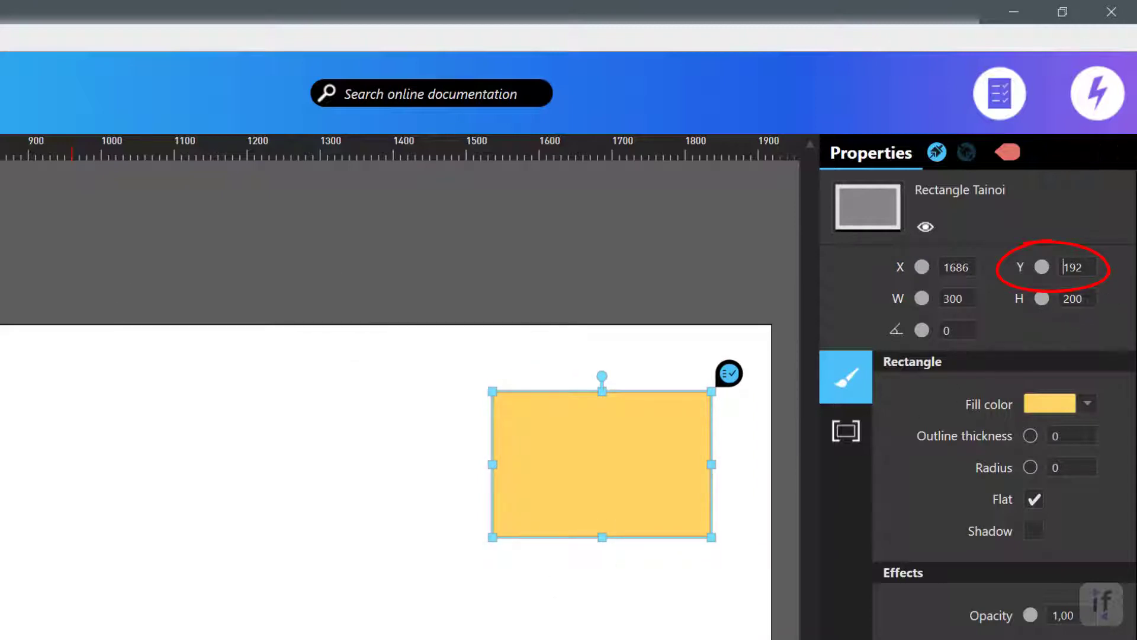
key(Escape)
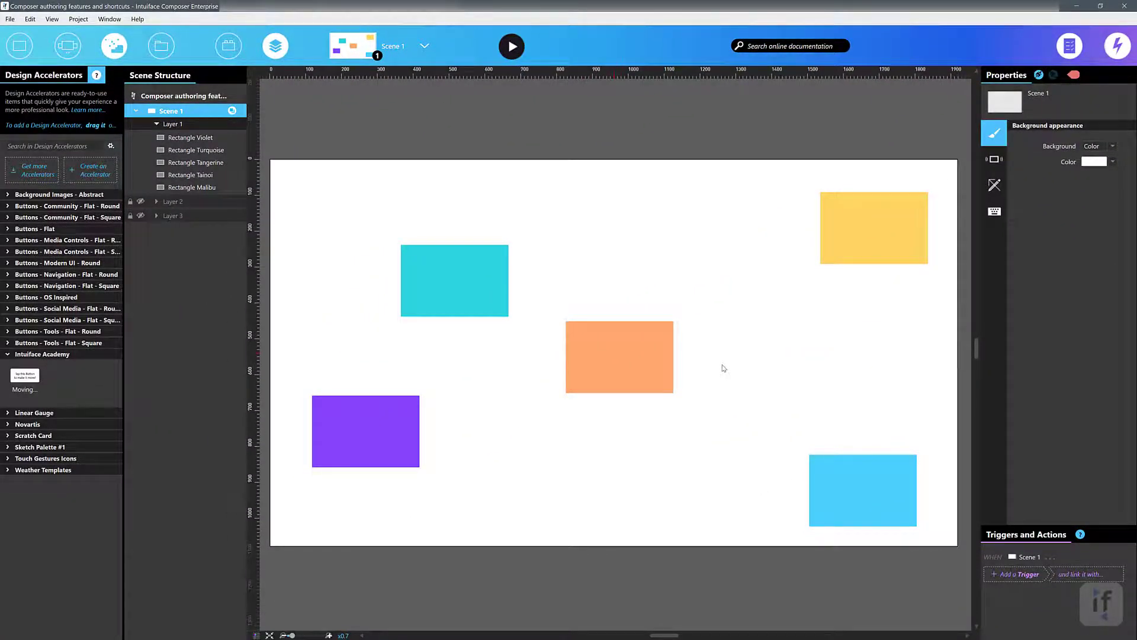
click(723, 368)
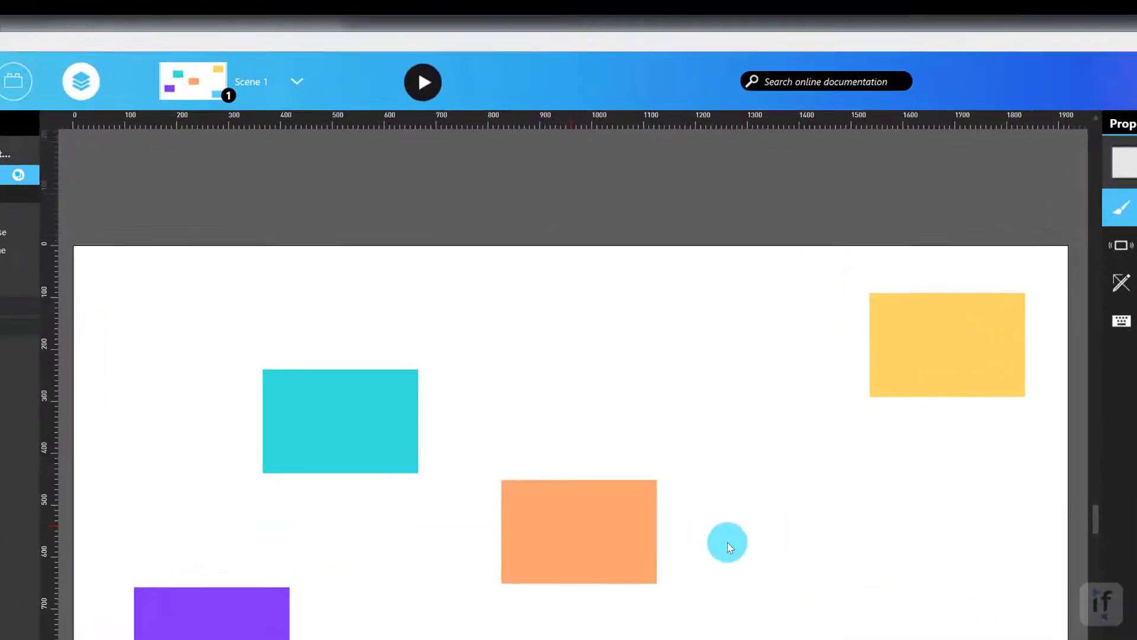
Align the orange rectangle with the turquoise one by their vertical centres, using the turquoise one as reference
click(339, 453)
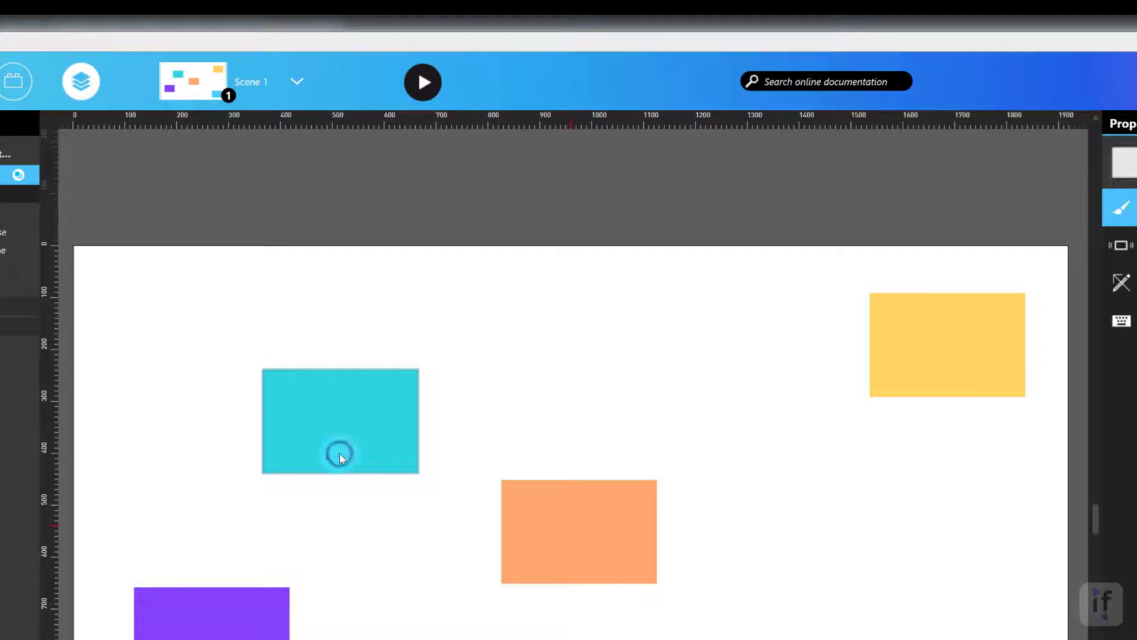
shift+click(542, 527)
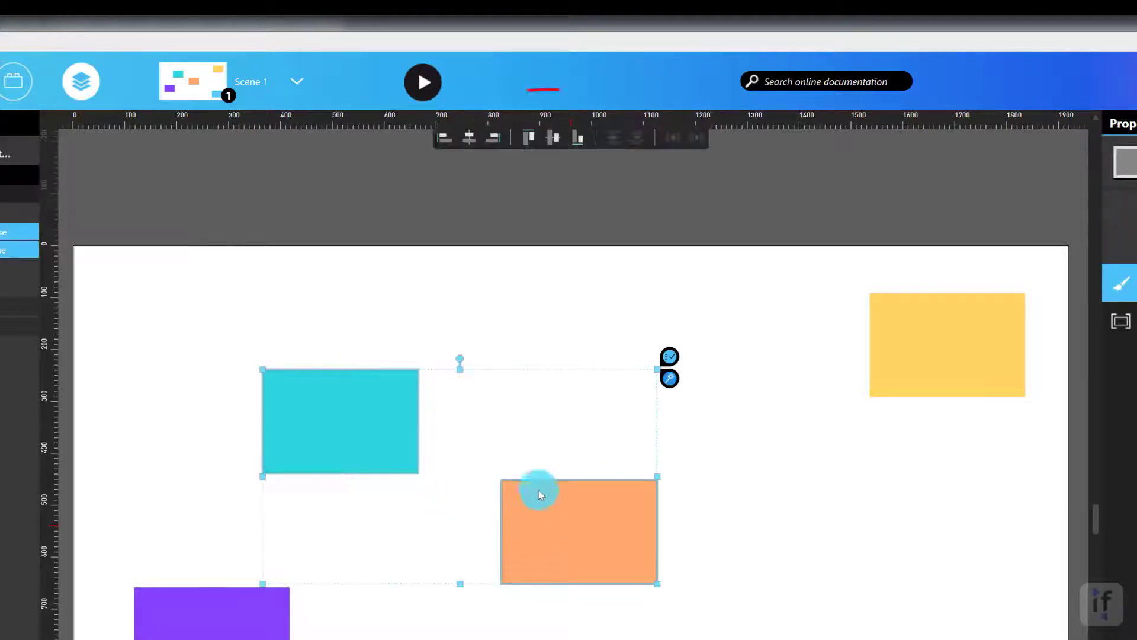
click(549, 141)
click(760, 457)
click(622, 432)
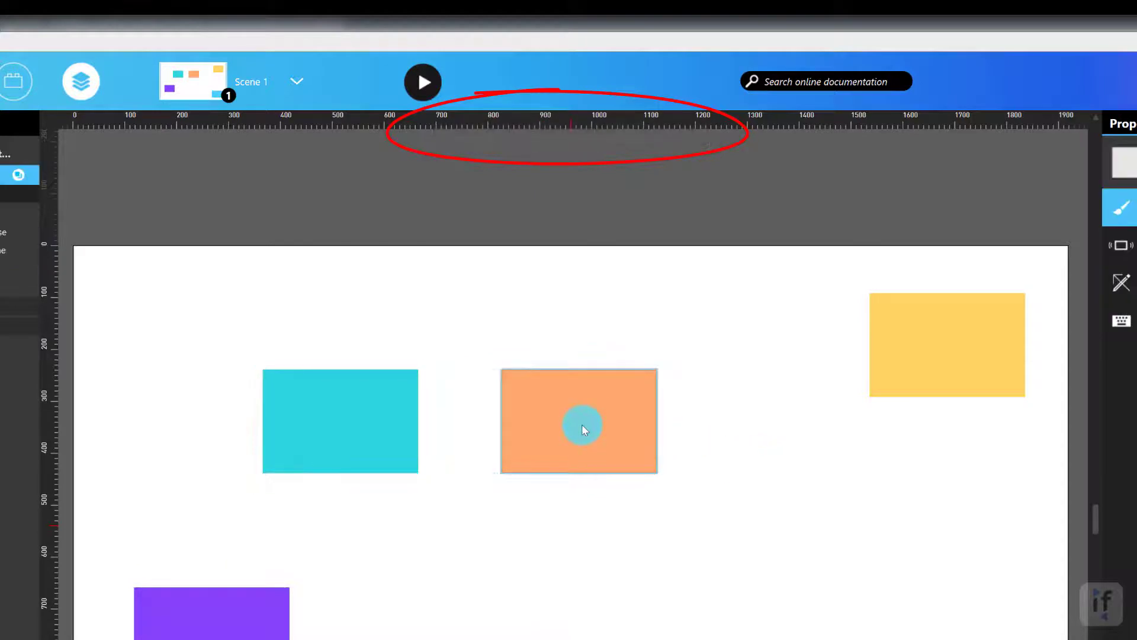
Align all five rectangles in a row with the violet one's vertical centre and distribute them evenly horizontally
click(226, 609)
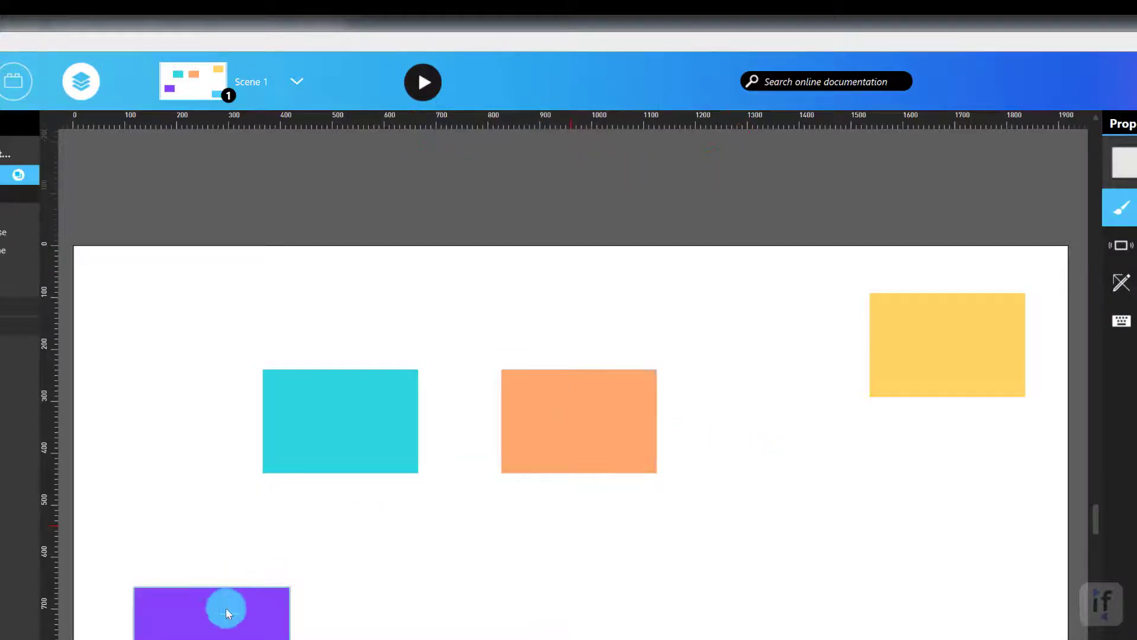
ctrl+click(312, 456)
ctrl+click(553, 450)
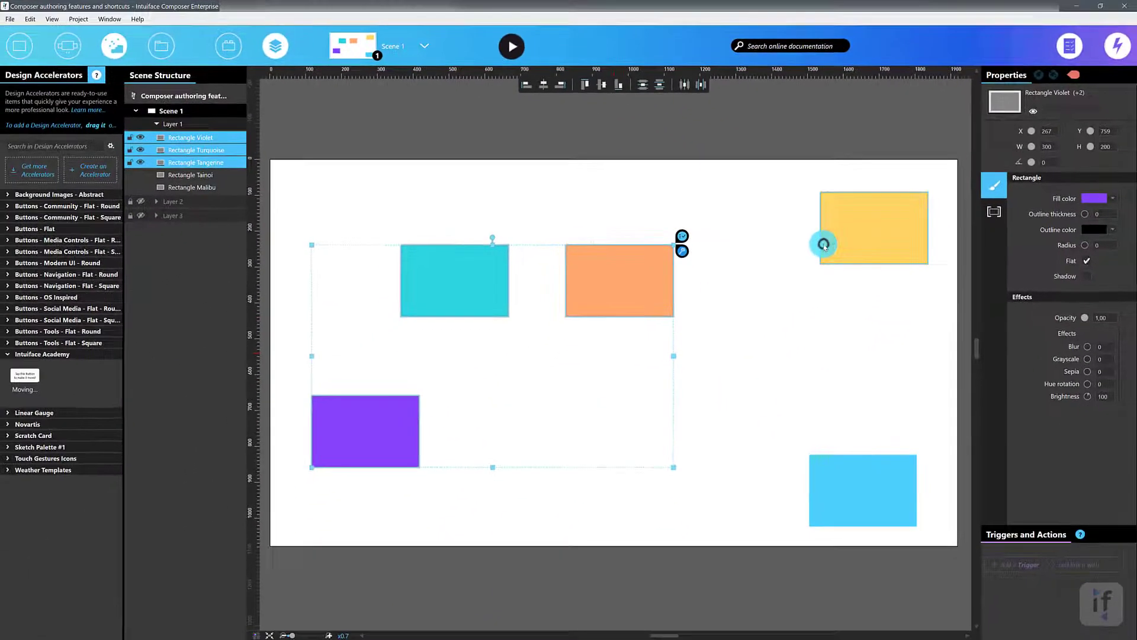
ctrl+click(853, 303)
ctrl+click(858, 606)
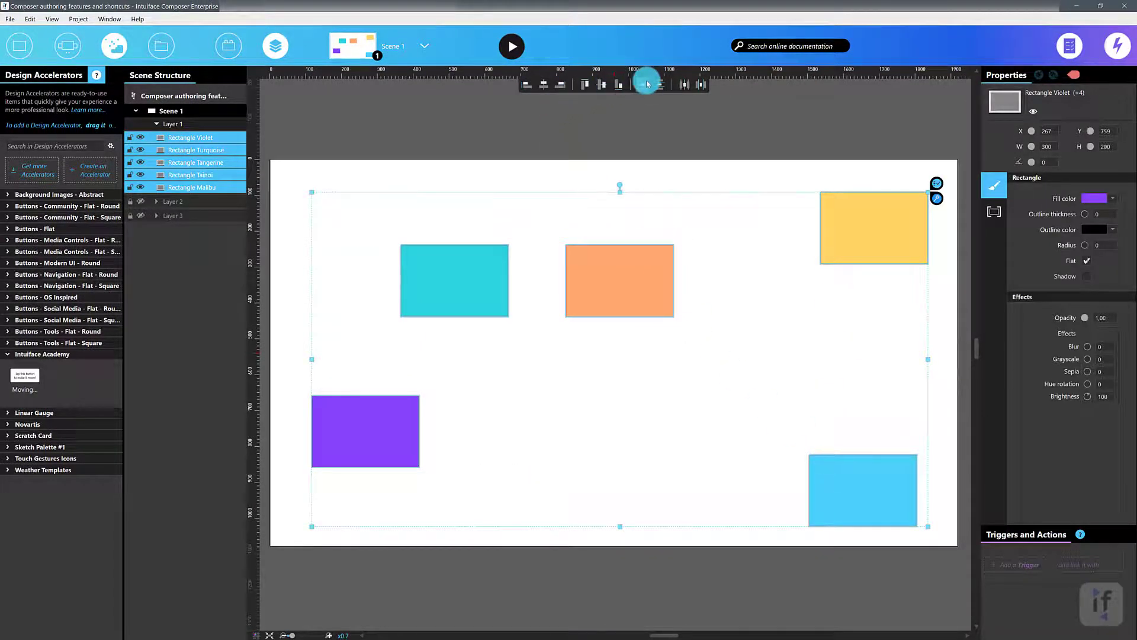
click(604, 86)
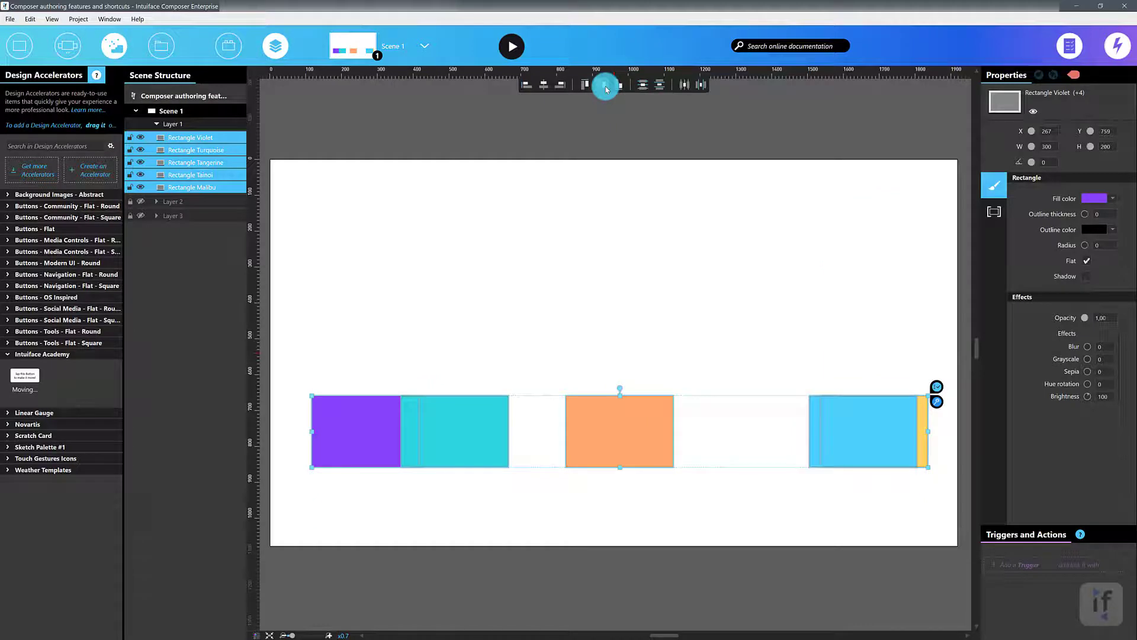
click(685, 89)
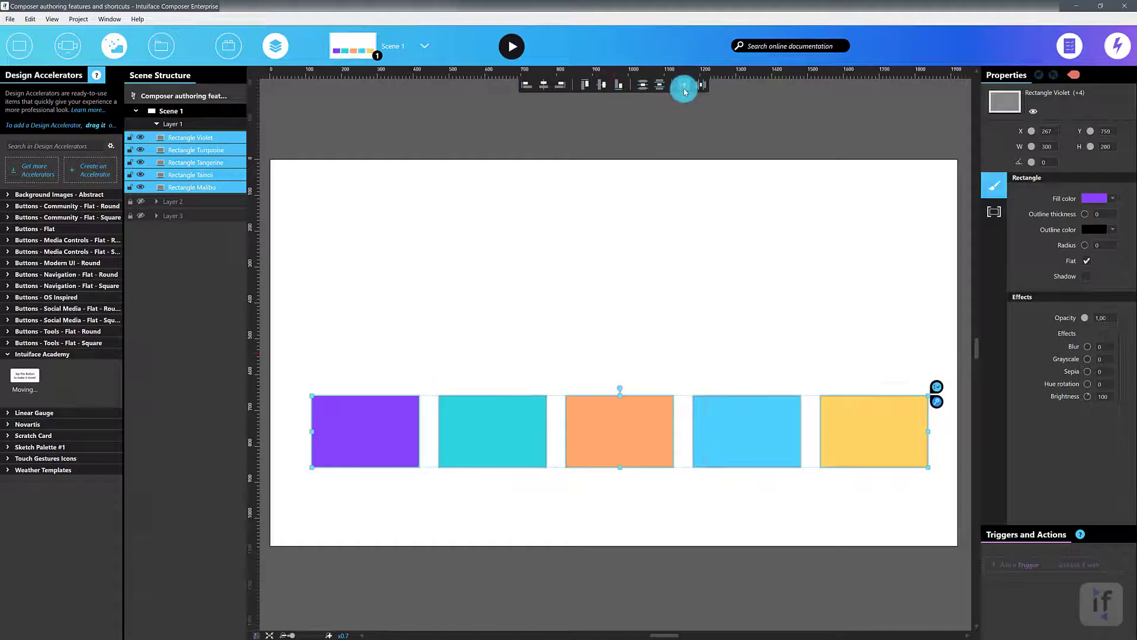
click(684, 200)
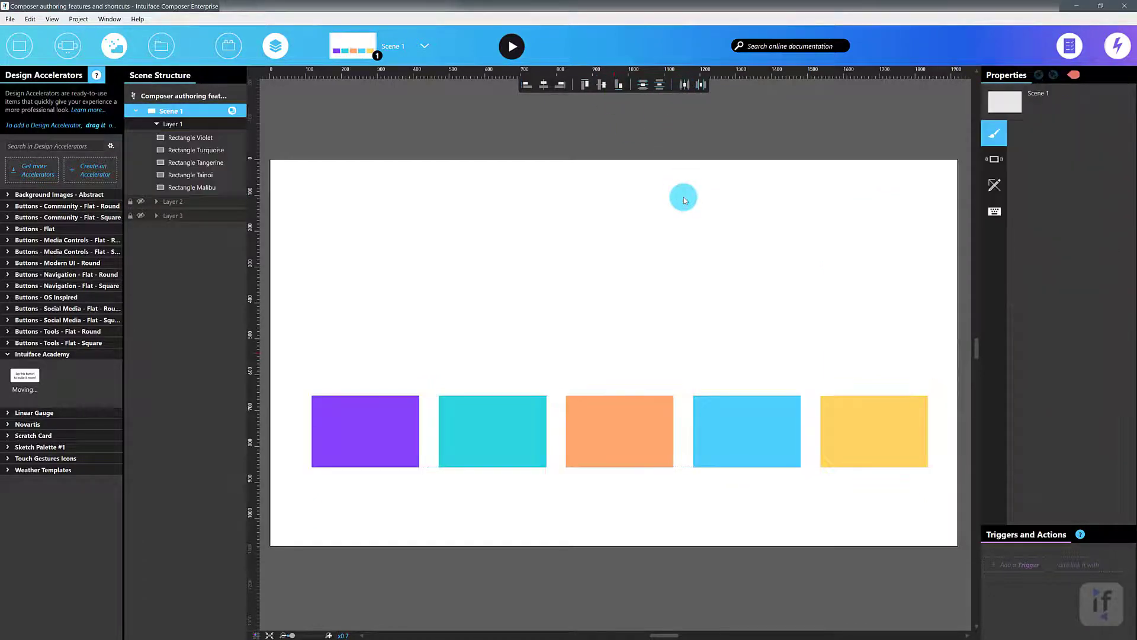
Undo the horizontal distribution and both alignments of the rectangles, and clear the selection
key(ctrl+z)
key(ctrl+z)
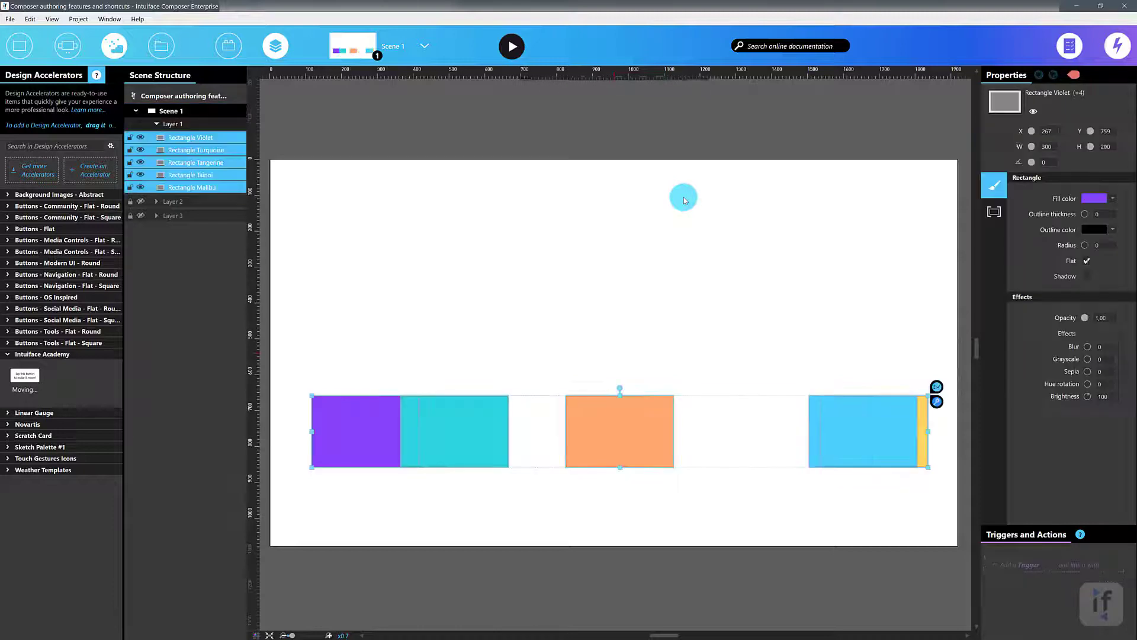
key(ctrl+z)
key(ctrl+z)
key(ctrl+z)
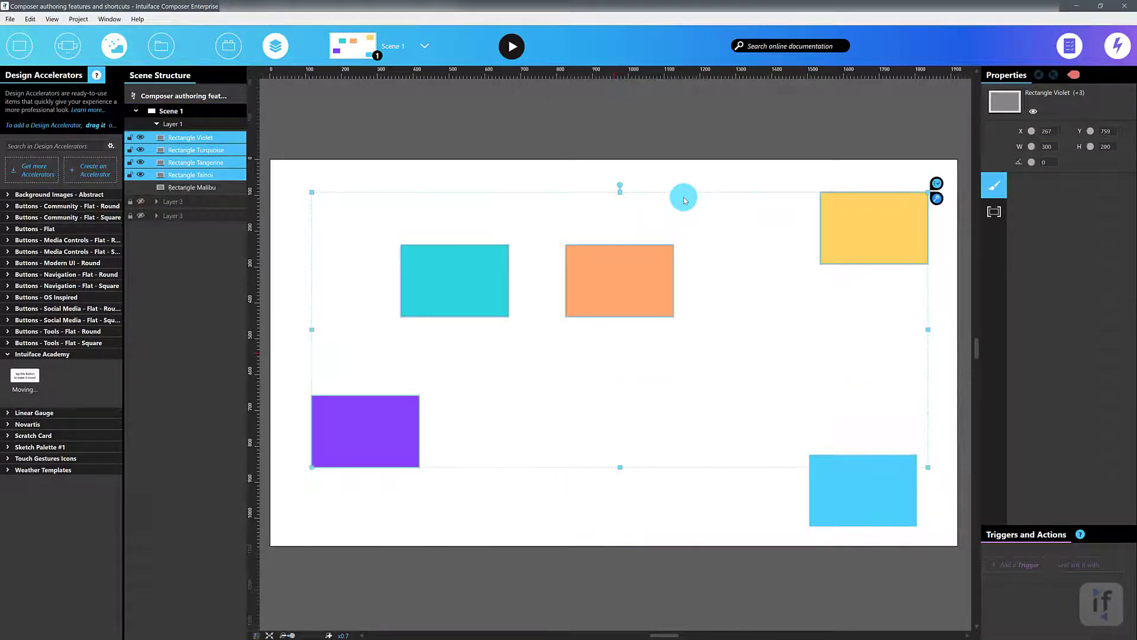
key(ctrl+z)
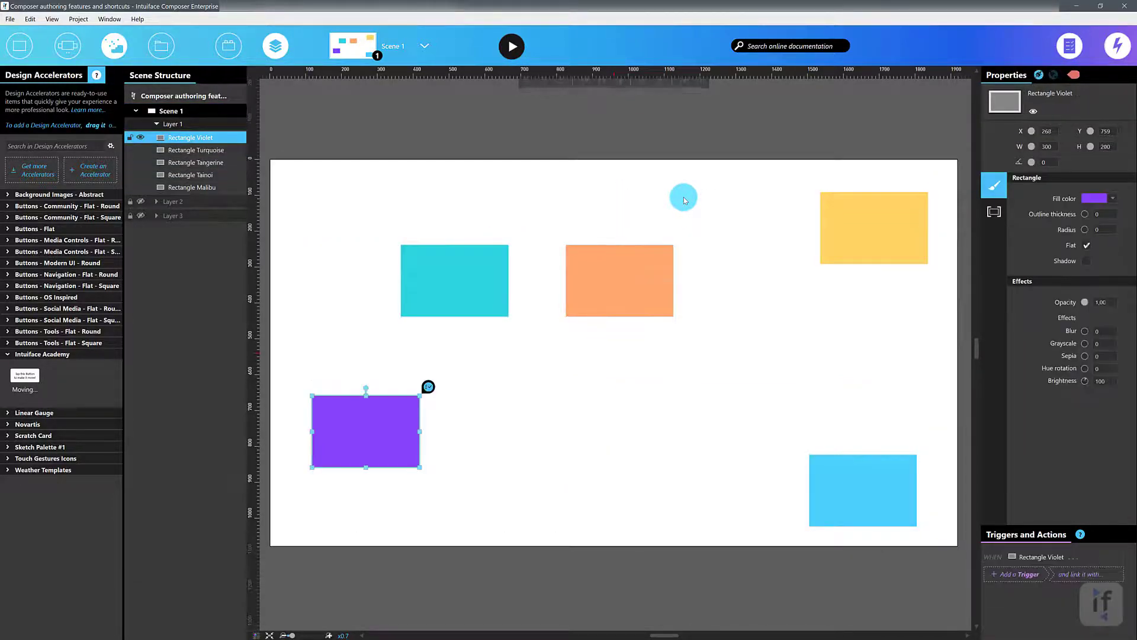
key(ctrl+z)
click(736, 125)
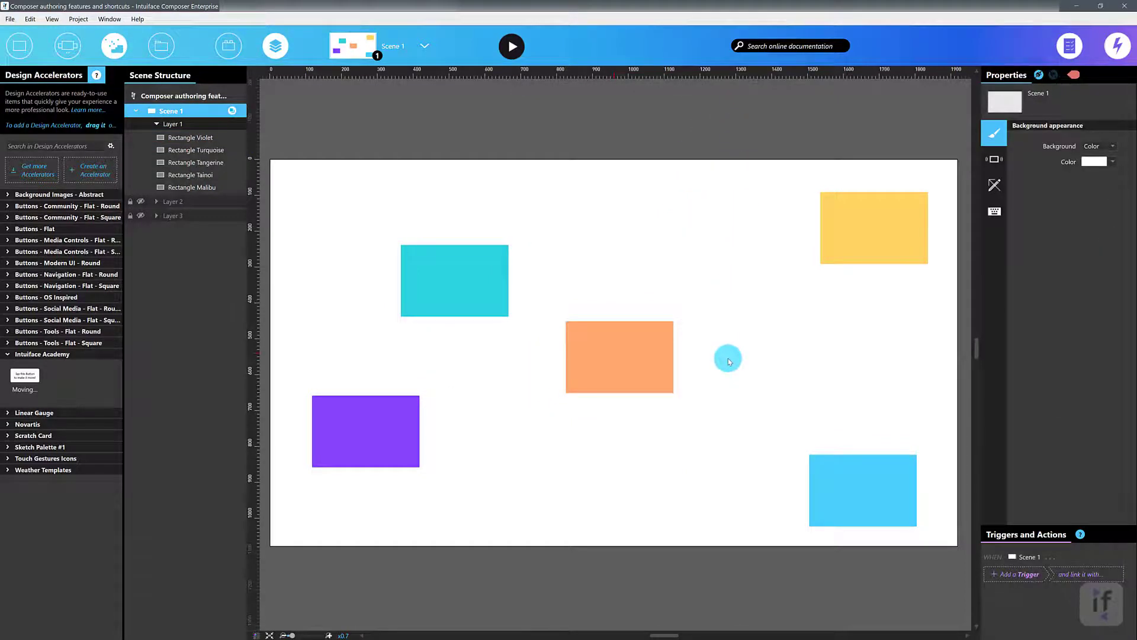
Copy and paste the orange rectangle, move the copy level with the turquoise one at about X 1167, and delete the copy
click(626, 358)
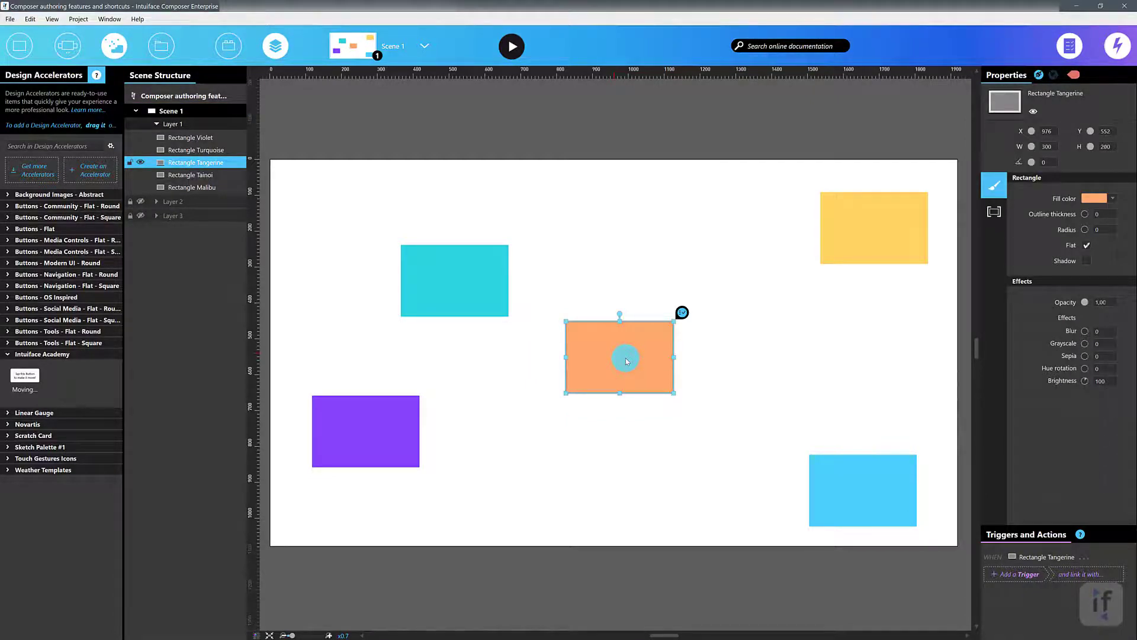
key(ctrl+c)
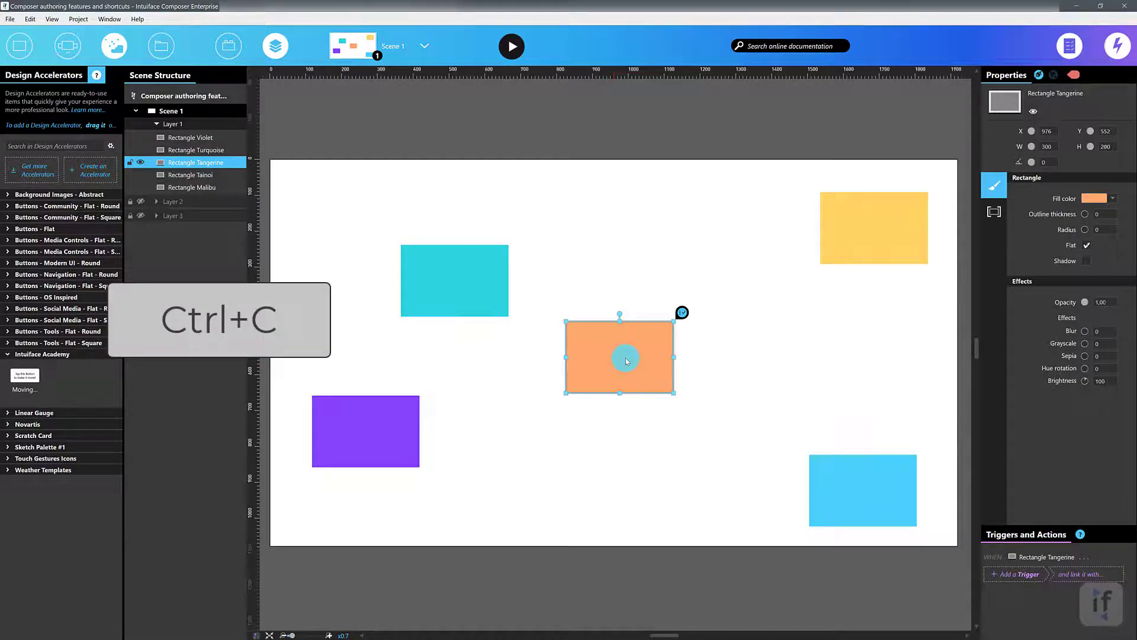
key(ctrl+v)
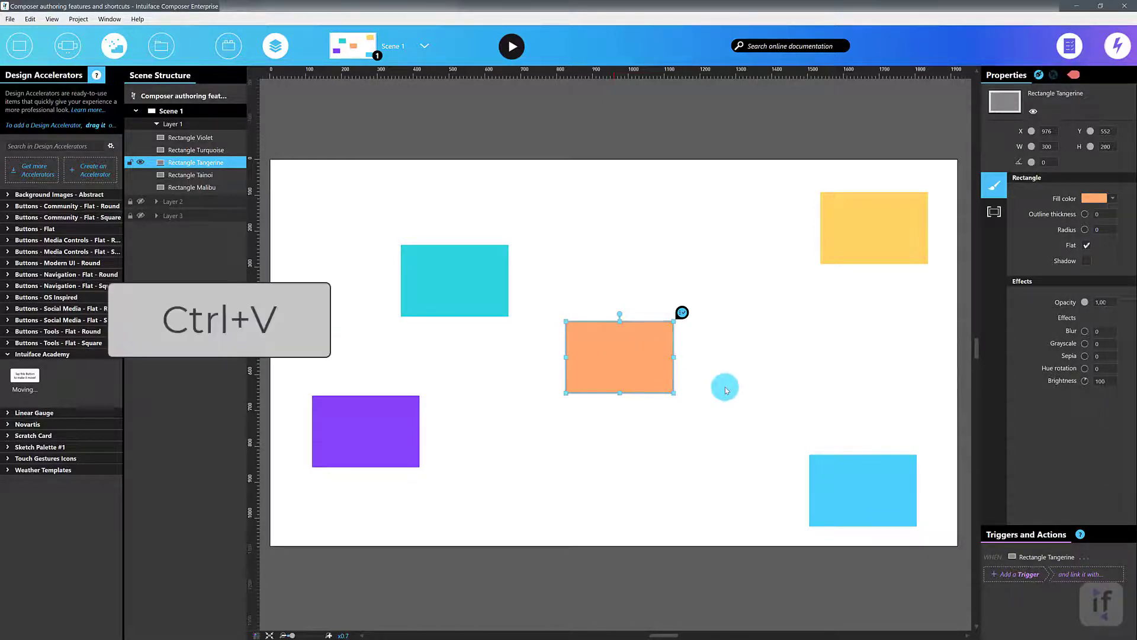
drag(635, 371, 705, 301)
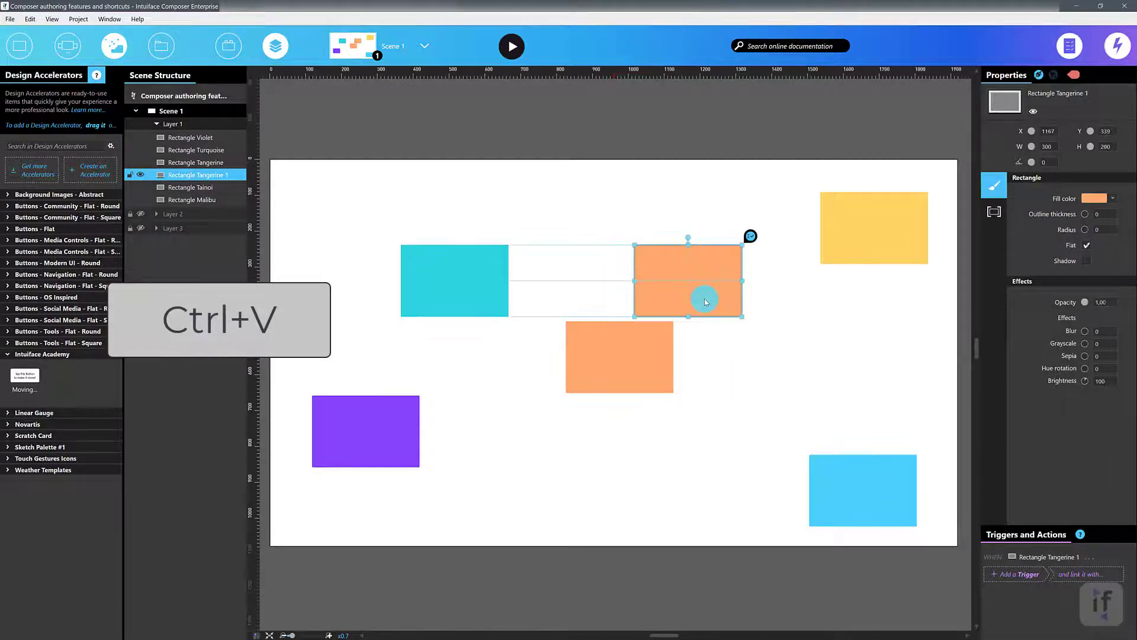
key(Delete)
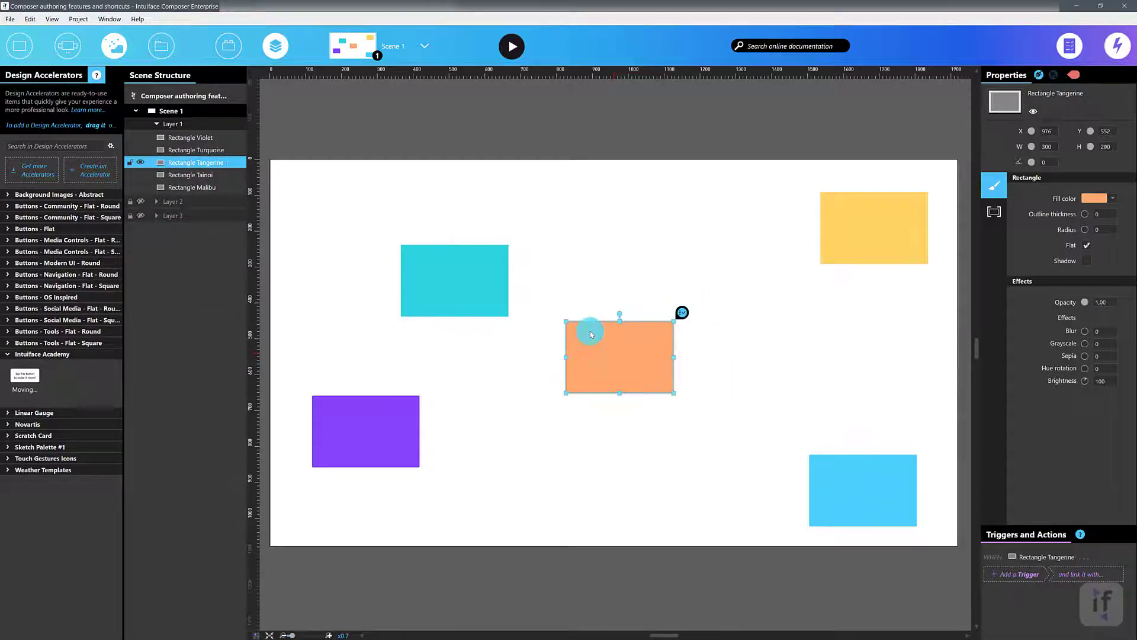
Add the "Tap this Button to make it move!" design accelerator to the scene at about X 690, Y 856
drag(47, 386, 520, 467)
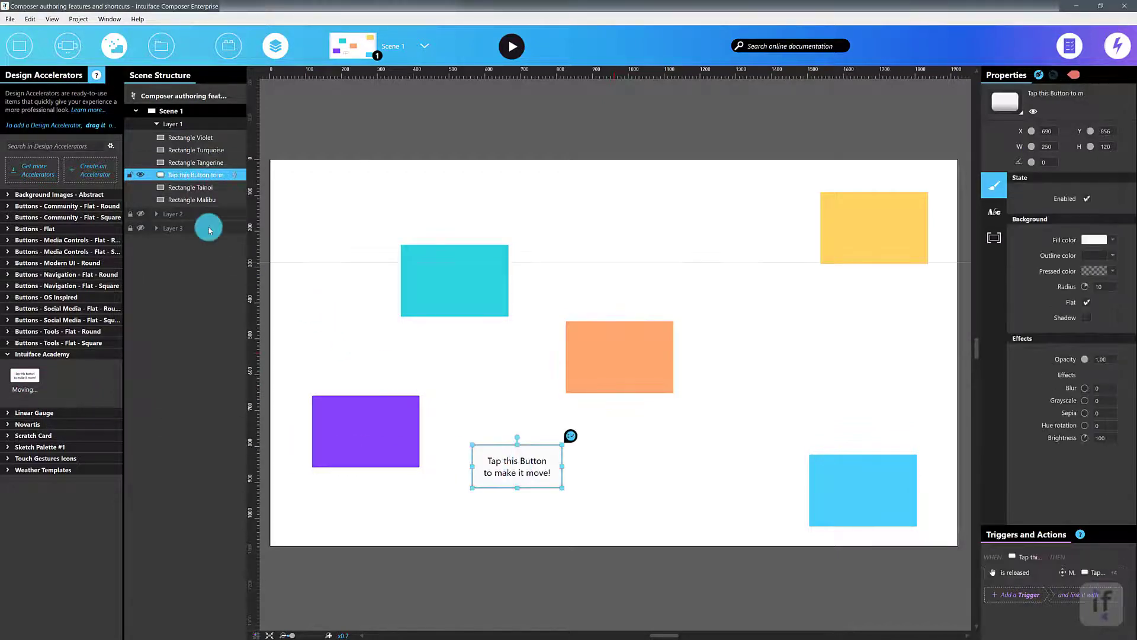
Add a Button asset to the scene at about X 1059, Y 837
click(19, 45)
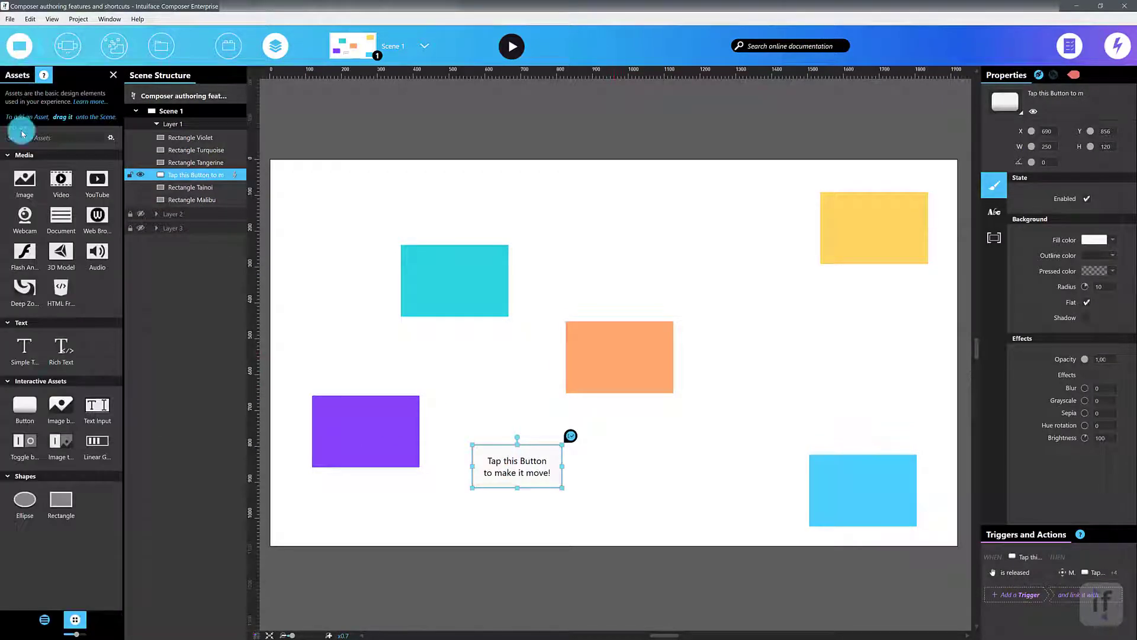
drag(30, 407, 648, 459)
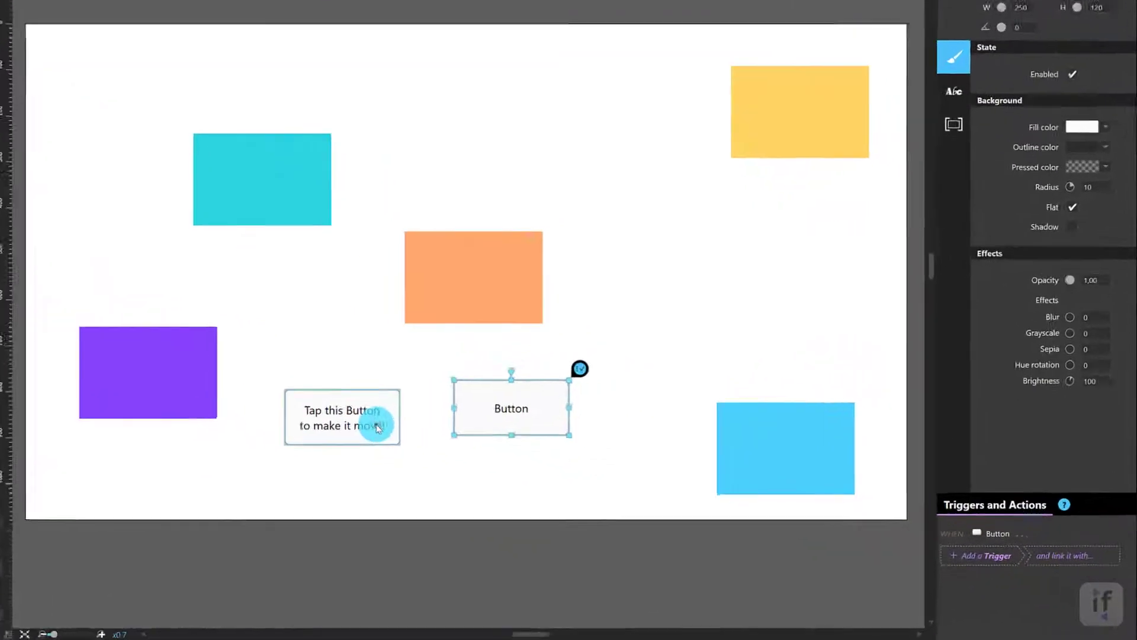
Widen the triggers and properties area and copy the "is released" trigger of the "Tap this Button to make it move!" button
click(546, 474)
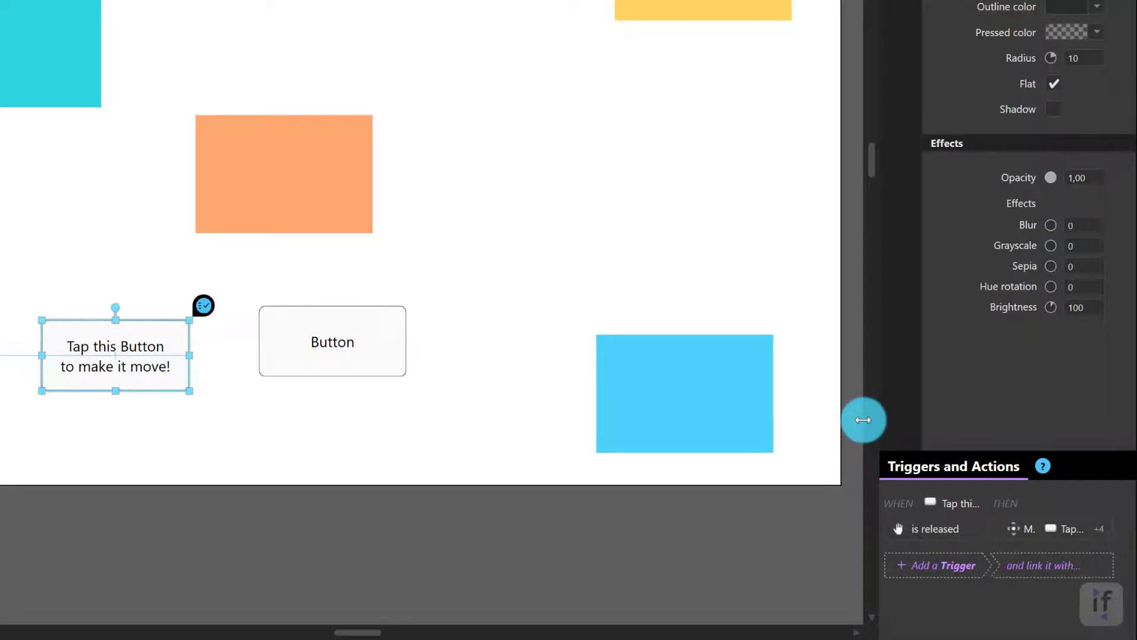
drag(863, 420, 746, 430)
click(816, 531)
right_click(825, 531)
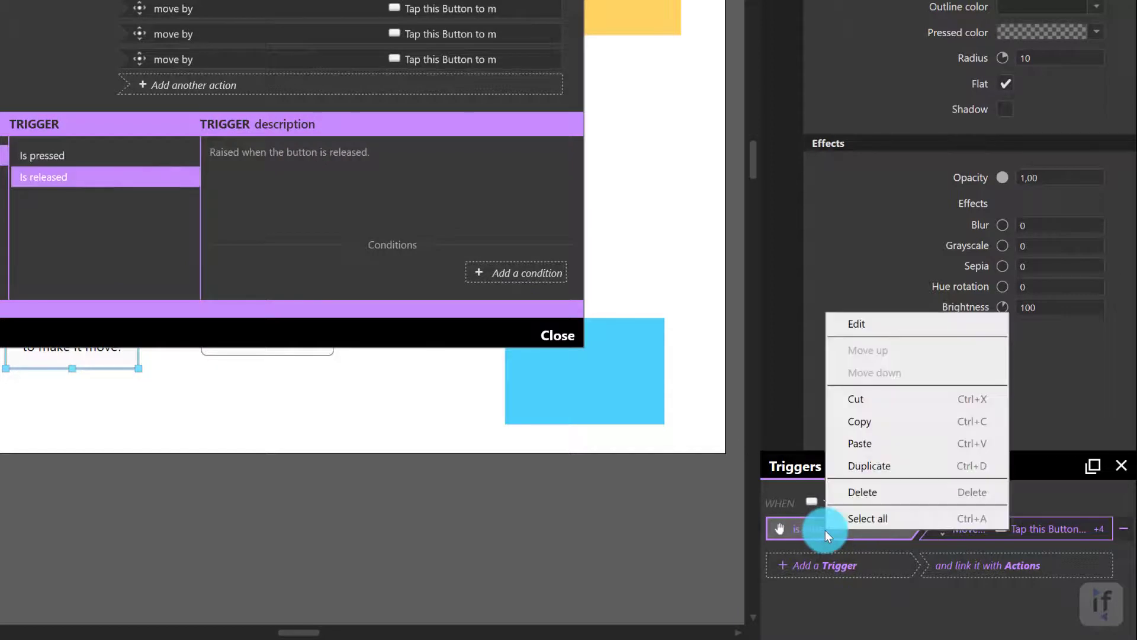
click(847, 428)
Paste the copied trigger with its actions onto the new Button, and remove the pasted trigger
click(350, 511)
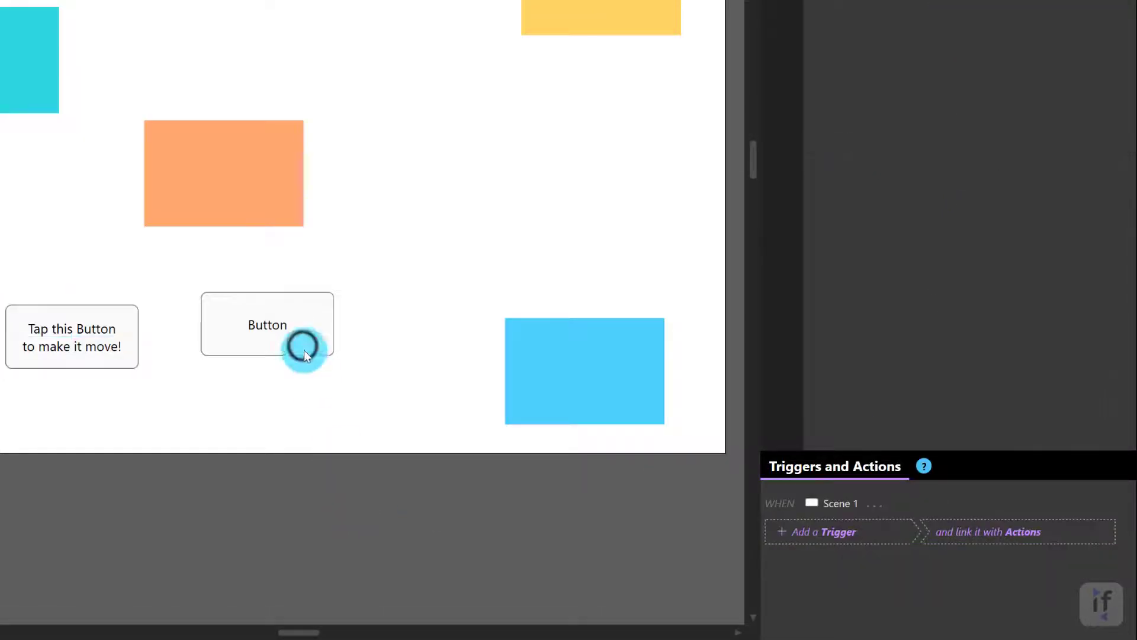
click(304, 350)
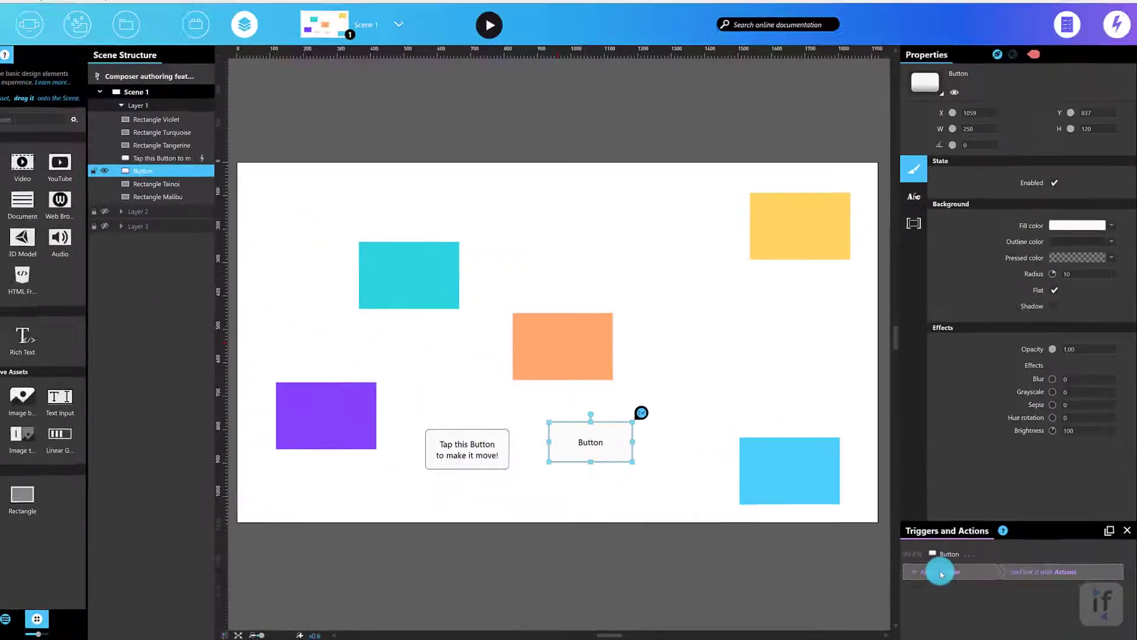
right_click(826, 536)
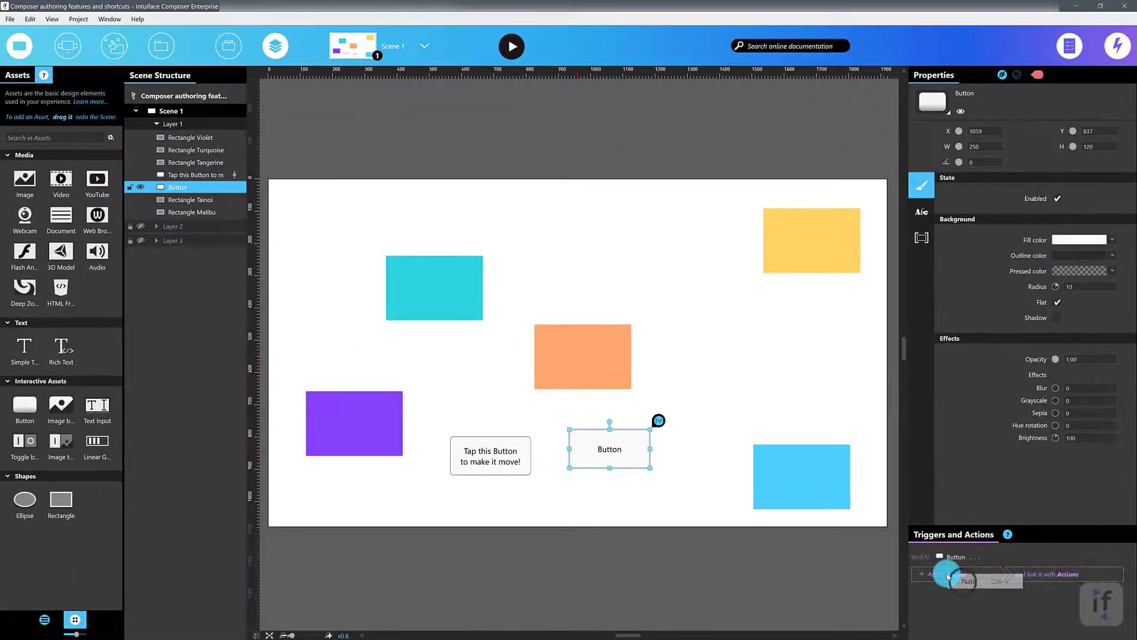
click(964, 582)
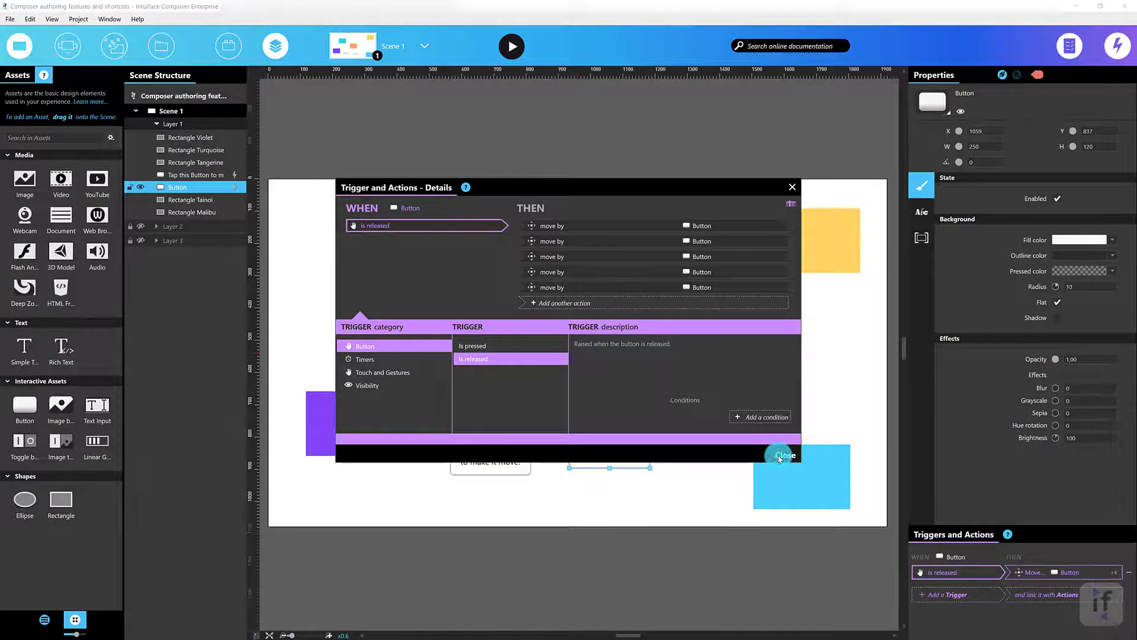
click(780, 457)
click(634, 466)
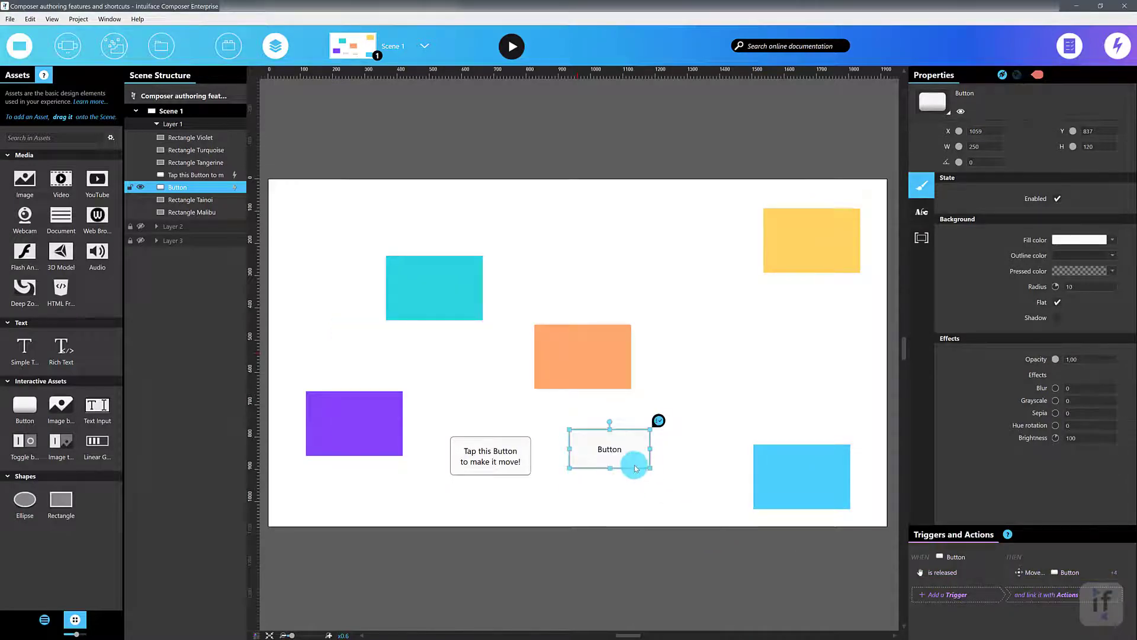
click(1129, 574)
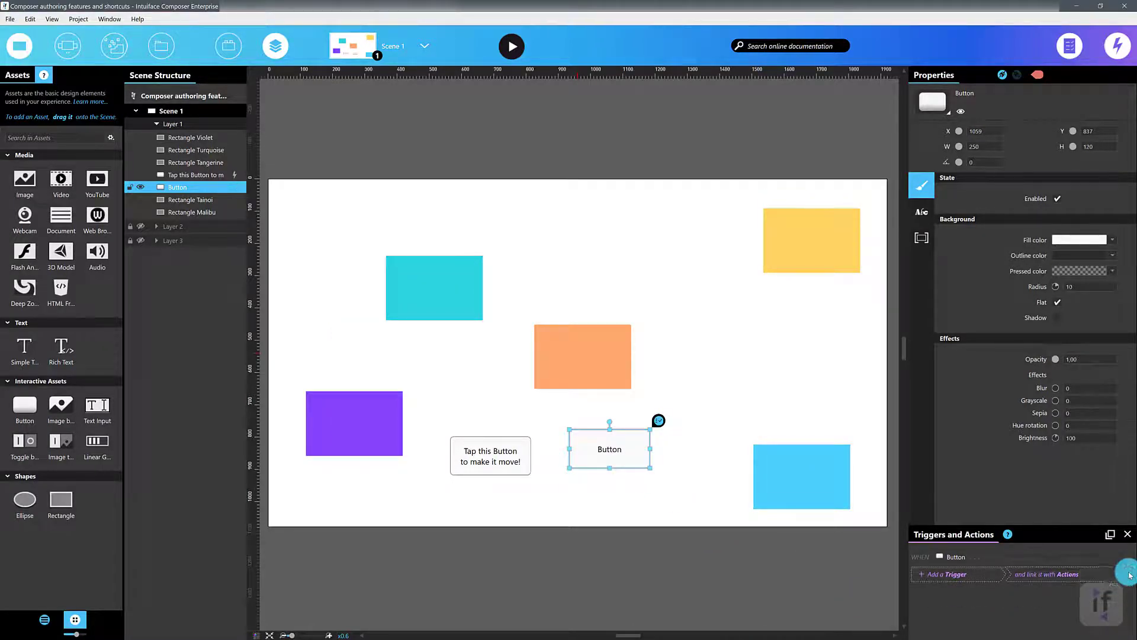
Copy the first, third and fifth "move by" actions from the "is released" trigger of the "Tap this Button to make it move!" button
click(484, 453)
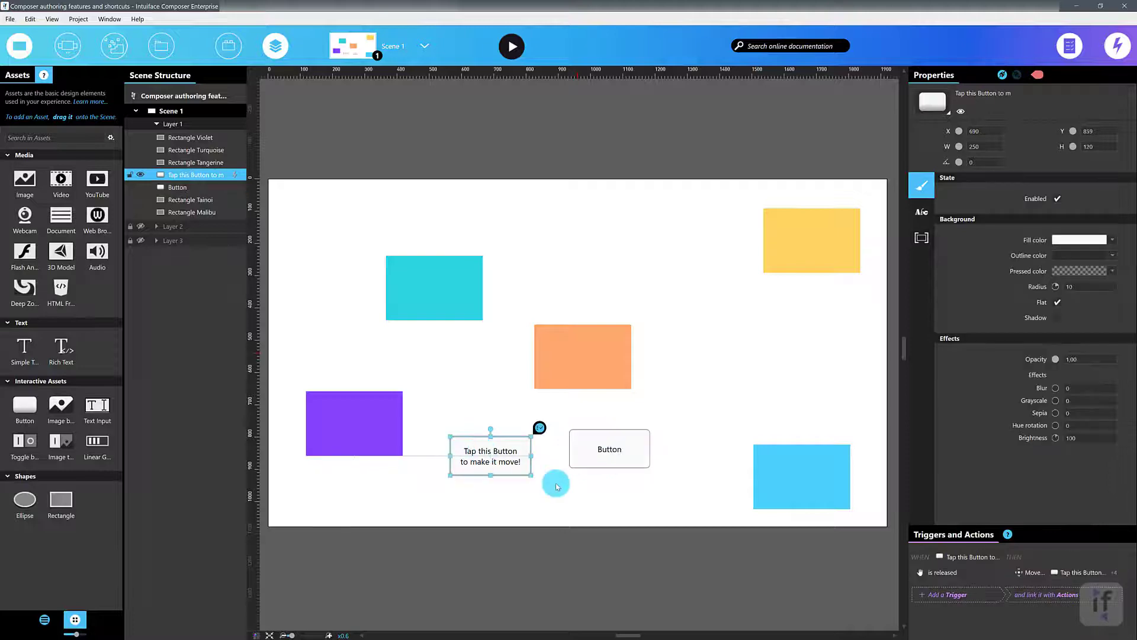
click(973, 569)
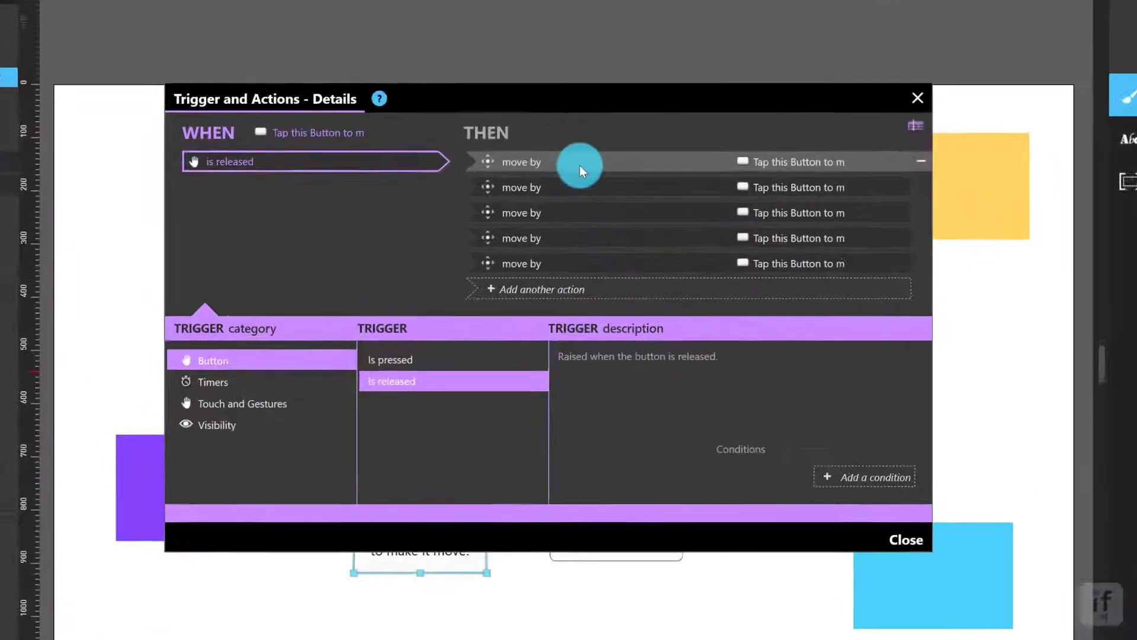
click(588, 224)
ctrl+click(592, 254)
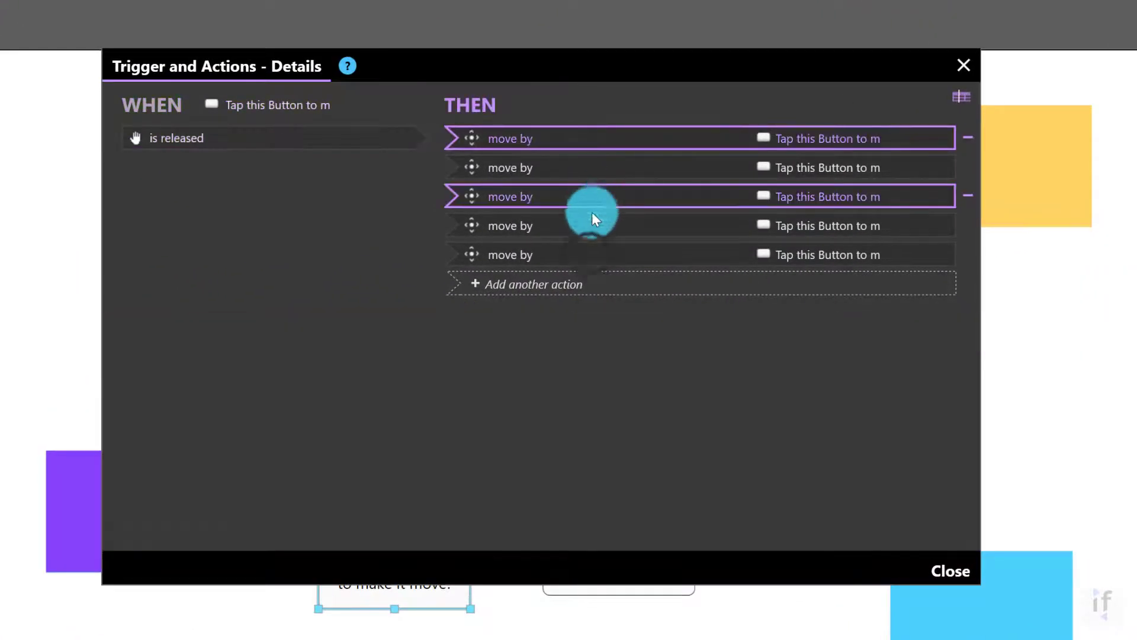
ctrl+click(591, 255)
right_click(637, 256)
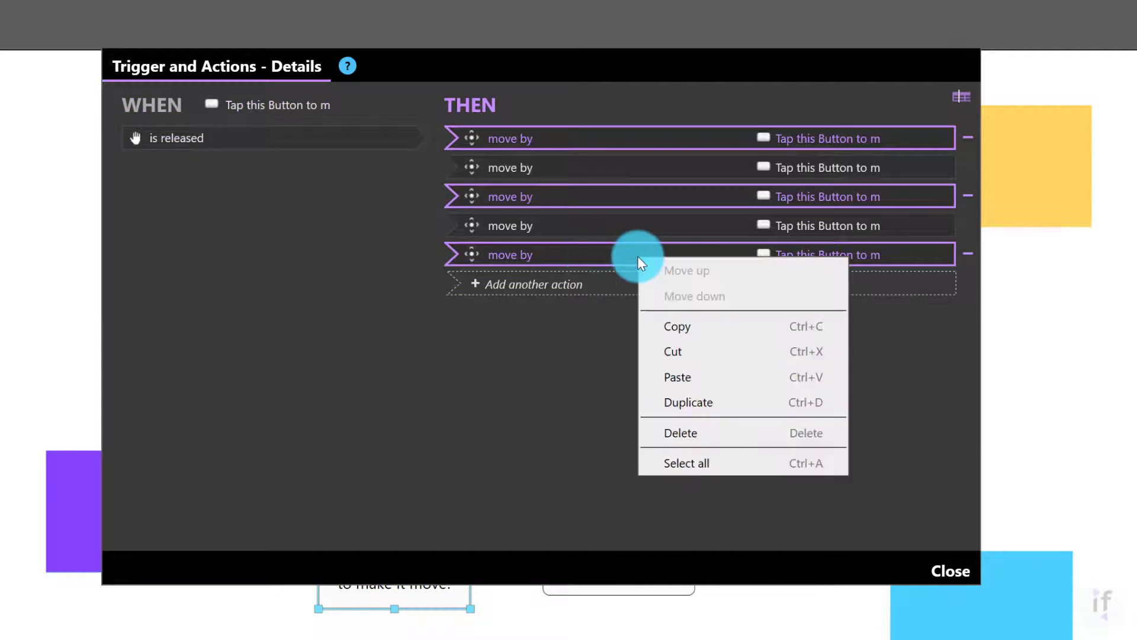
click(681, 324)
click(963, 571)
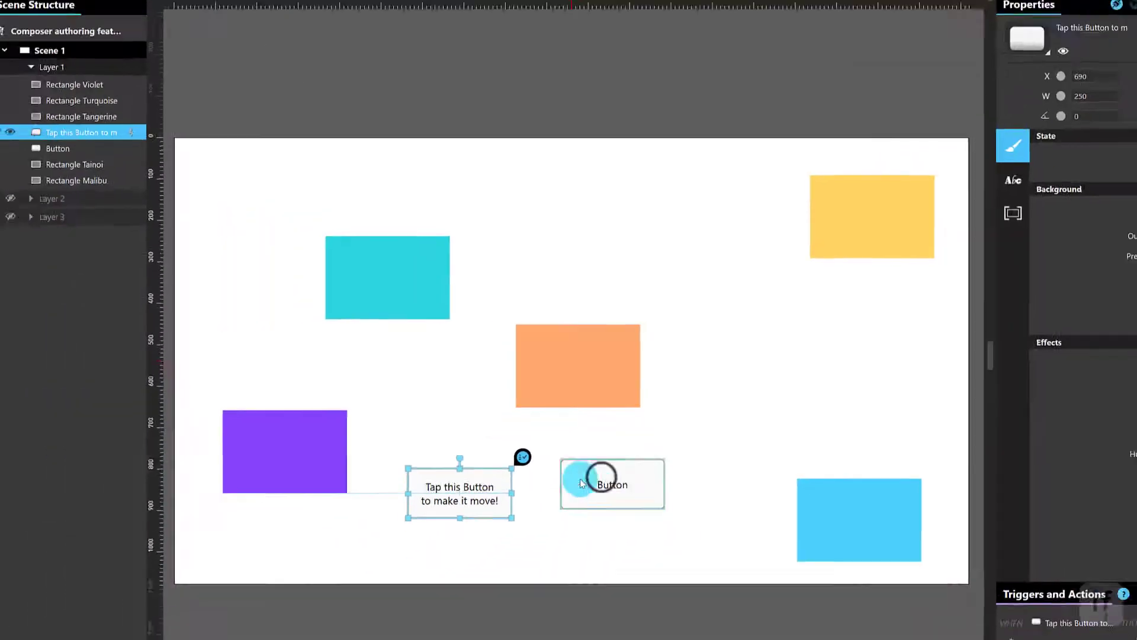
Paste the copied "move by" actions into an "is released" trigger of the new Button
click(581, 483)
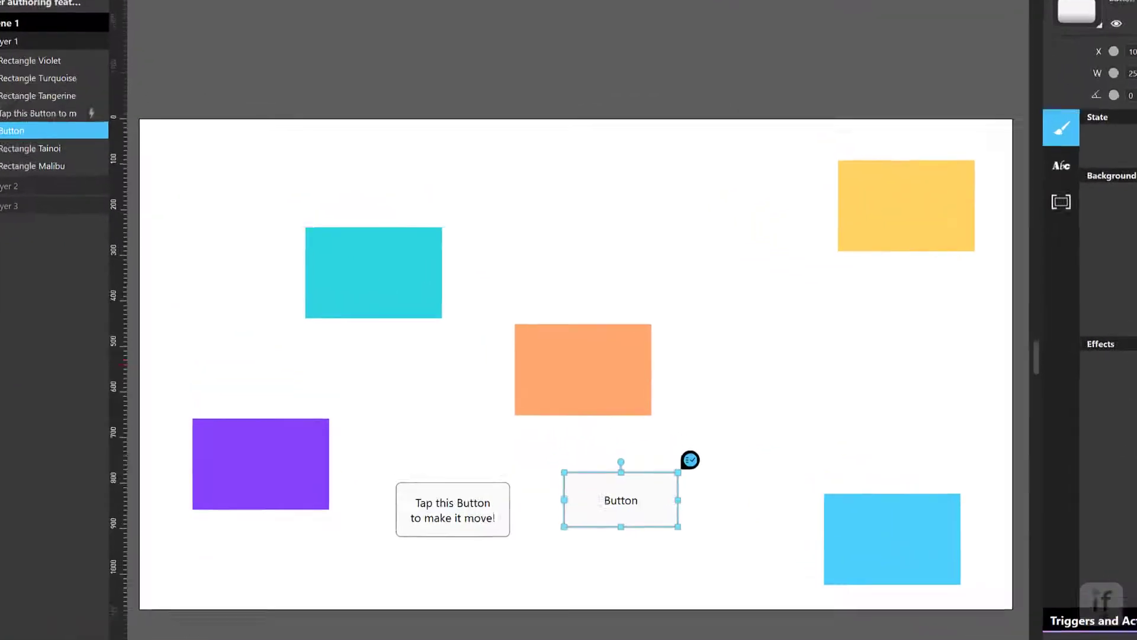
click(690, 460)
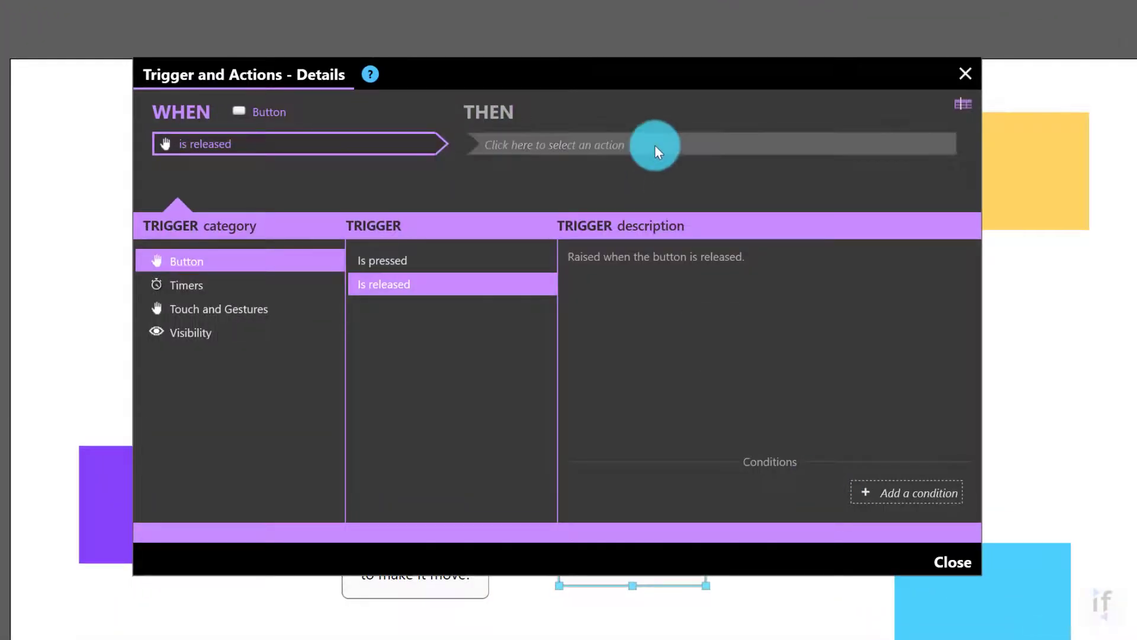
right_click(655, 144)
click(690, 159)
click(942, 563)
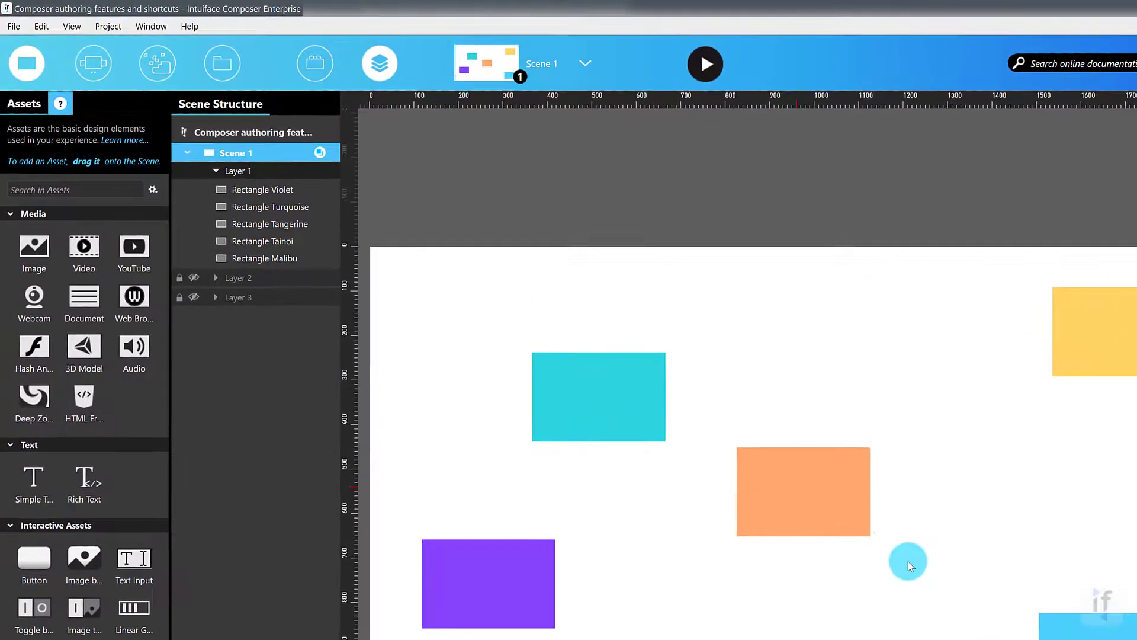
Group the violet and turquoise rectangles and move the group slightly up and to the right
click(497, 590)
ctrl+click(598, 402)
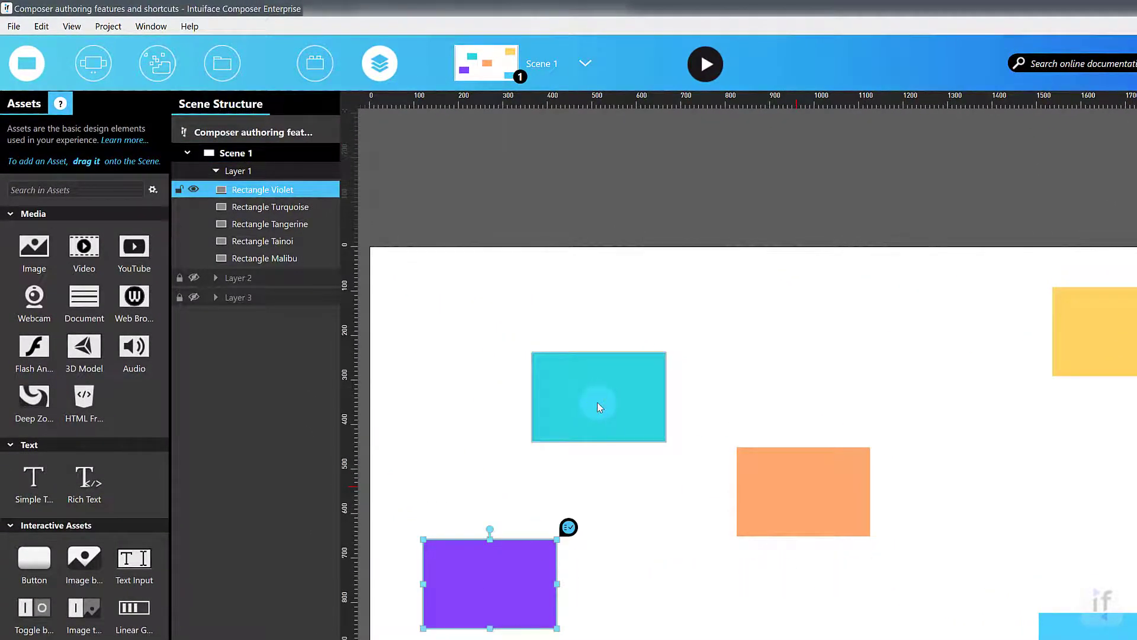
key(ctrl+g)
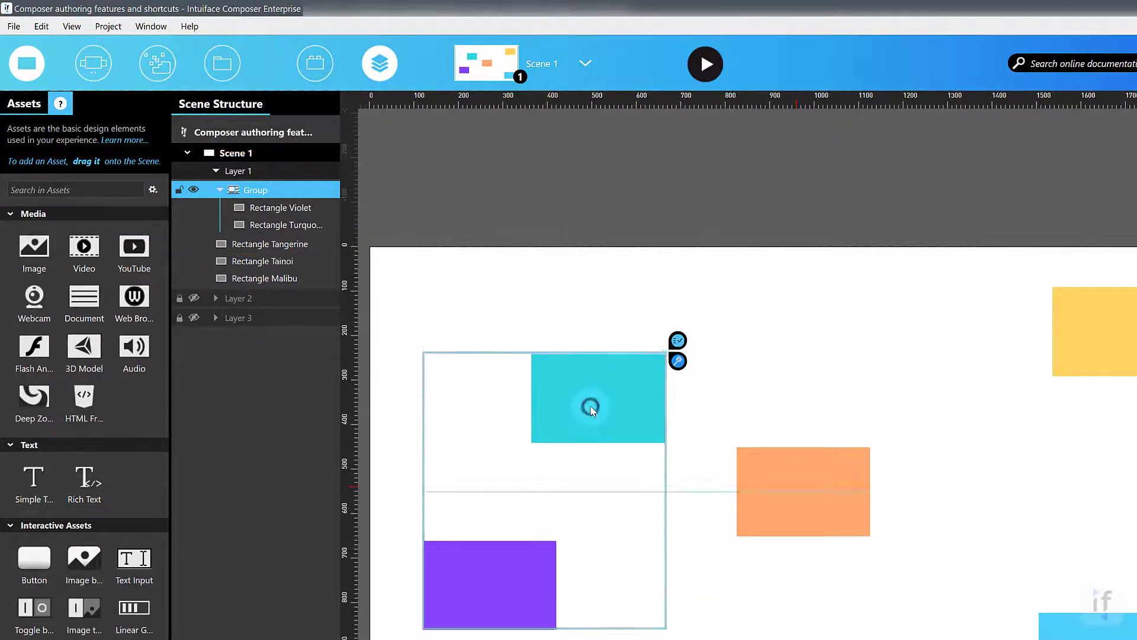
mouse_move(587, 404)
mouse_down()
mouse_move(610, 457)
mouse_move(601, 386)
mouse_move(587, 382)
mouse_up()
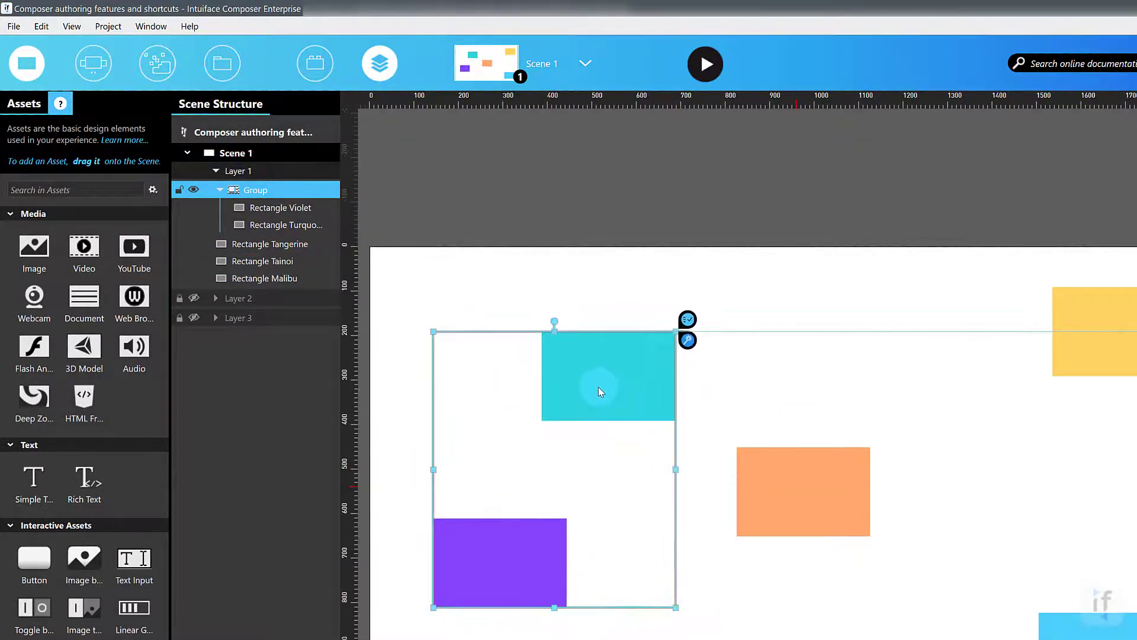
Nest the violet and turquoise group with the orange rectangle in a new outer group
click(643, 476)
ctrl+click(807, 508)
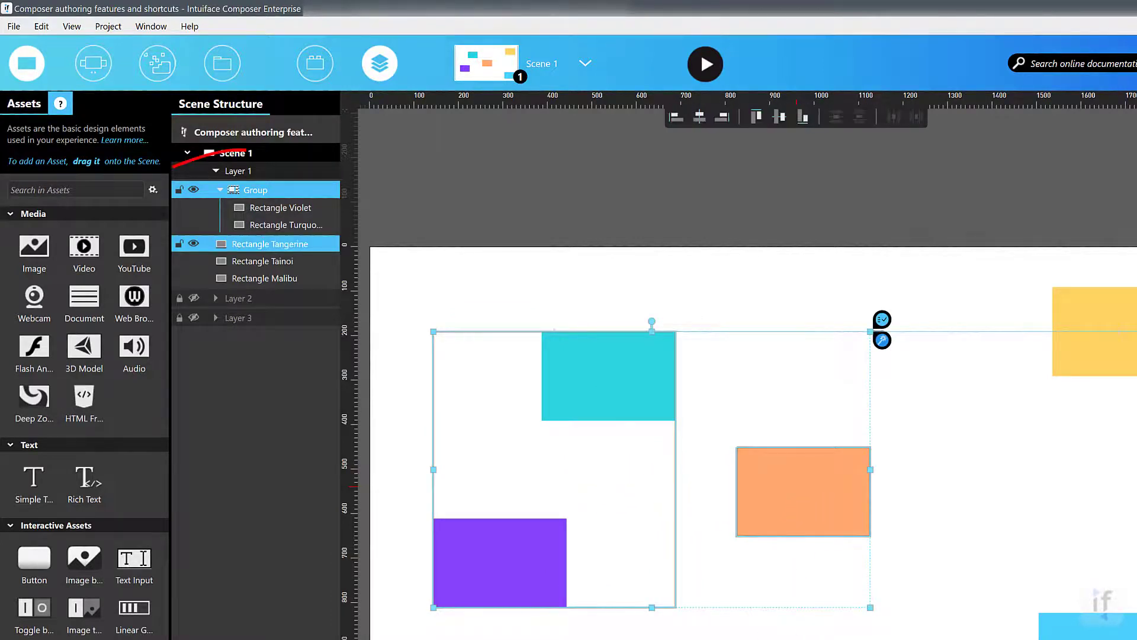
key(ctrl+g)
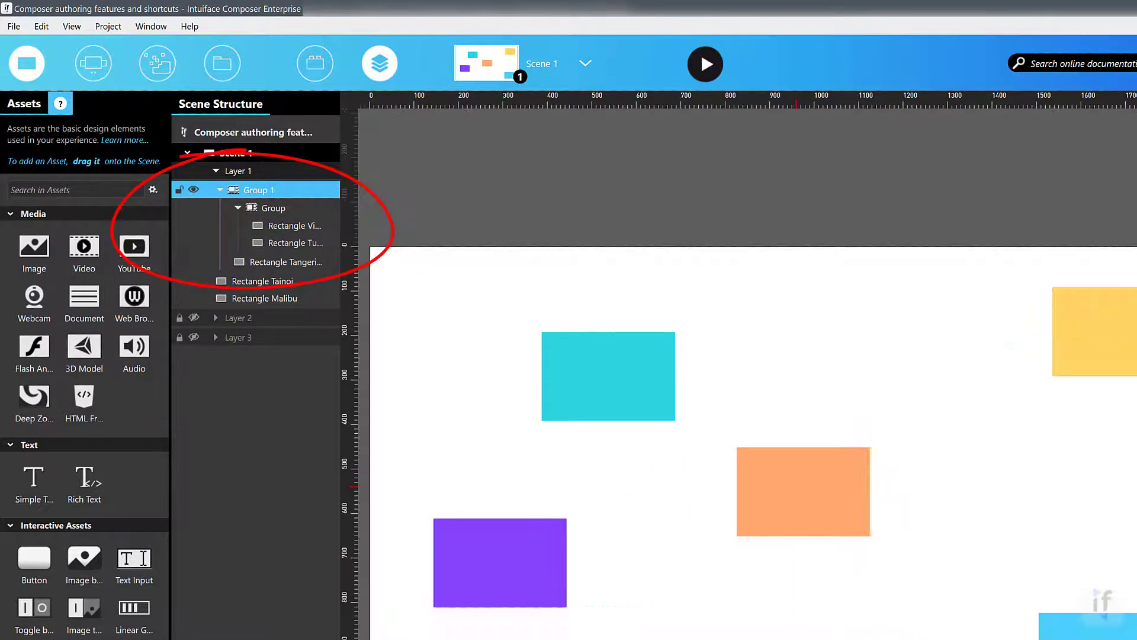
Resize the outer group to about 948 by 619, and ungroup it
click(874, 608)
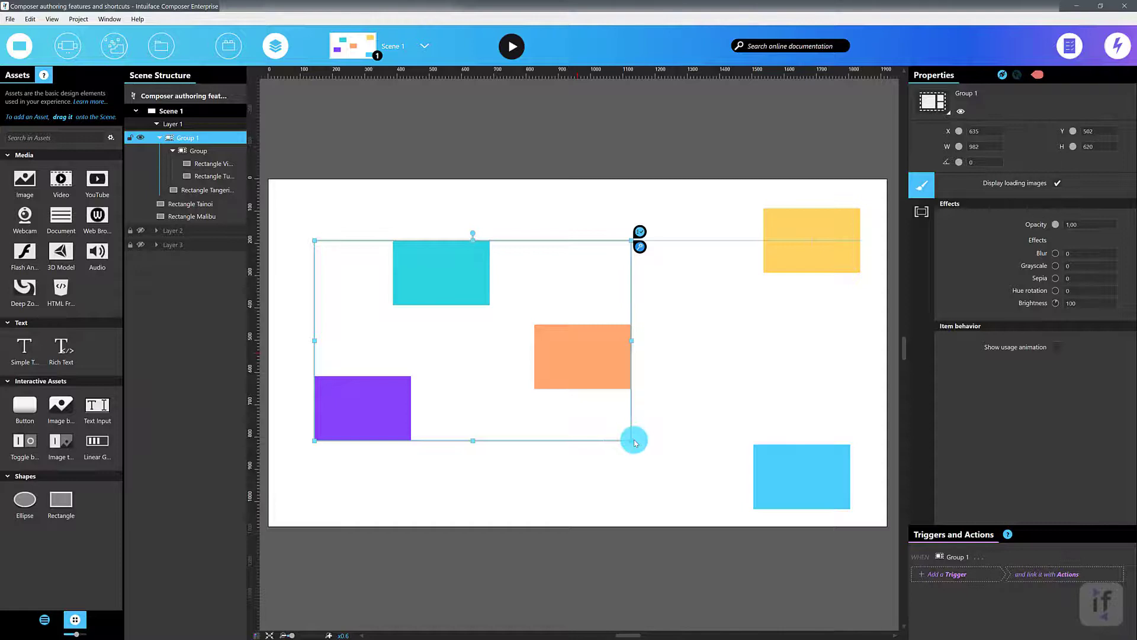
drag(635, 443, 630, 438)
drag(488, 339, 620, 440)
click(500, 392)
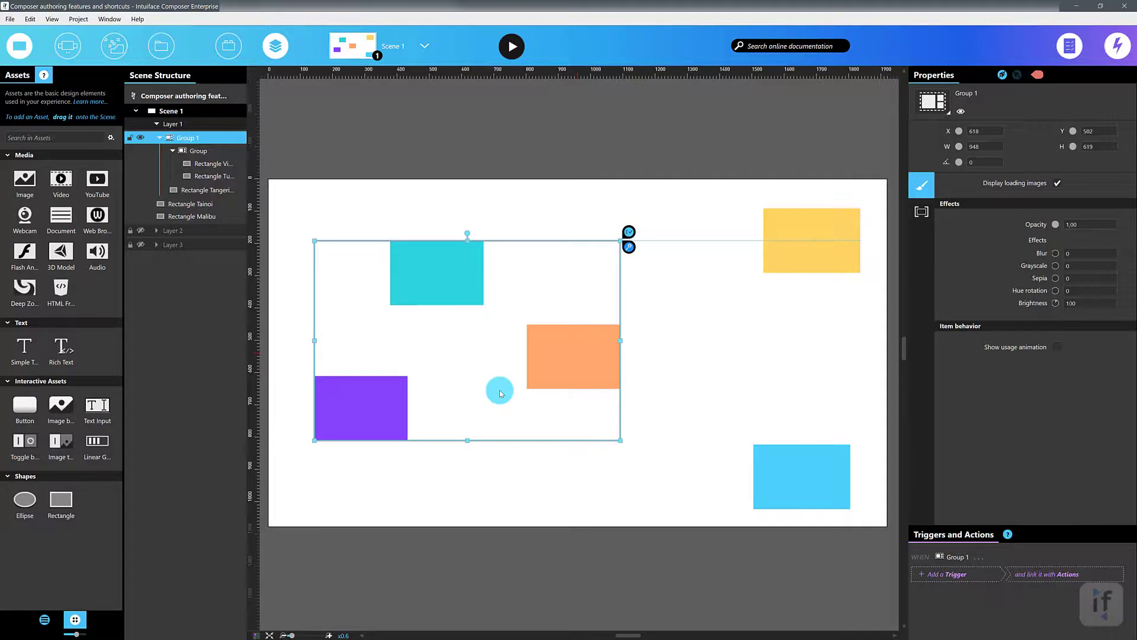
key(ctrl+shift+g)
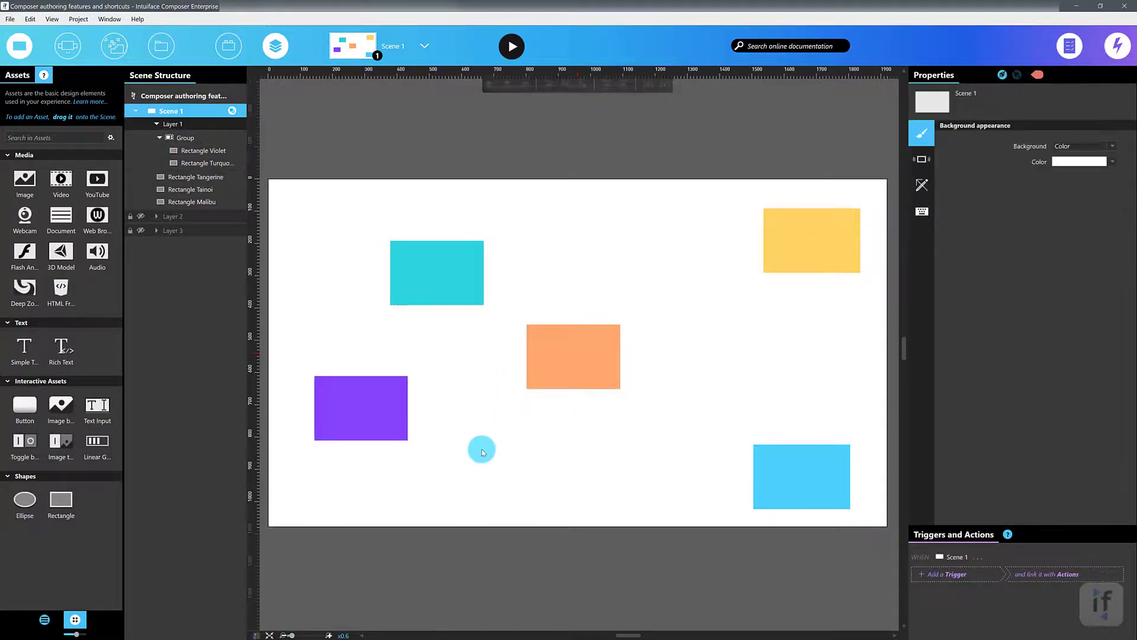
Crop the frame of the violet and turquoise group to about 379 by 496 in group editing, and undo the crop
click(466, 391)
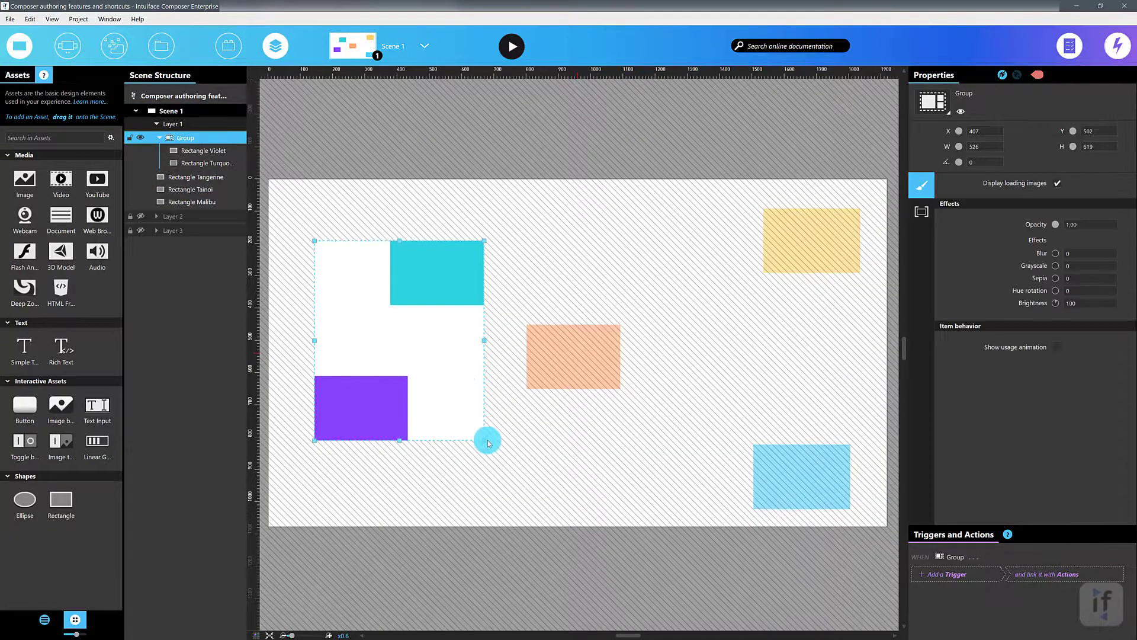
mouse_move(485, 440)
mouse_down()
mouse_move(452, 383)
mouse_move(436, 401)
mouse_up()
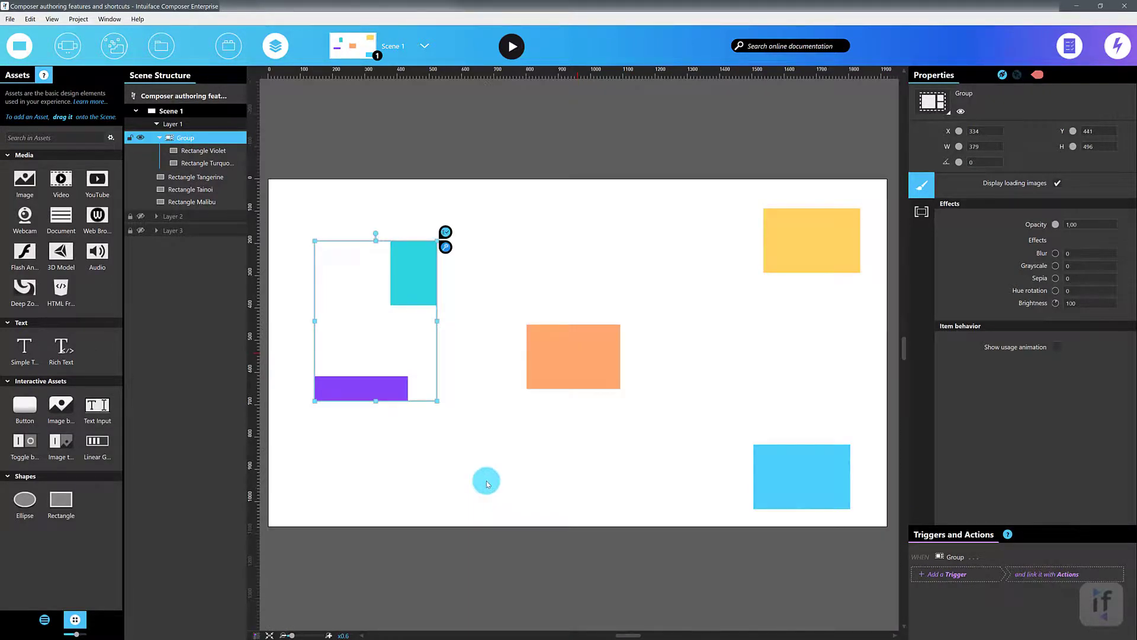
key(ctrl+z)
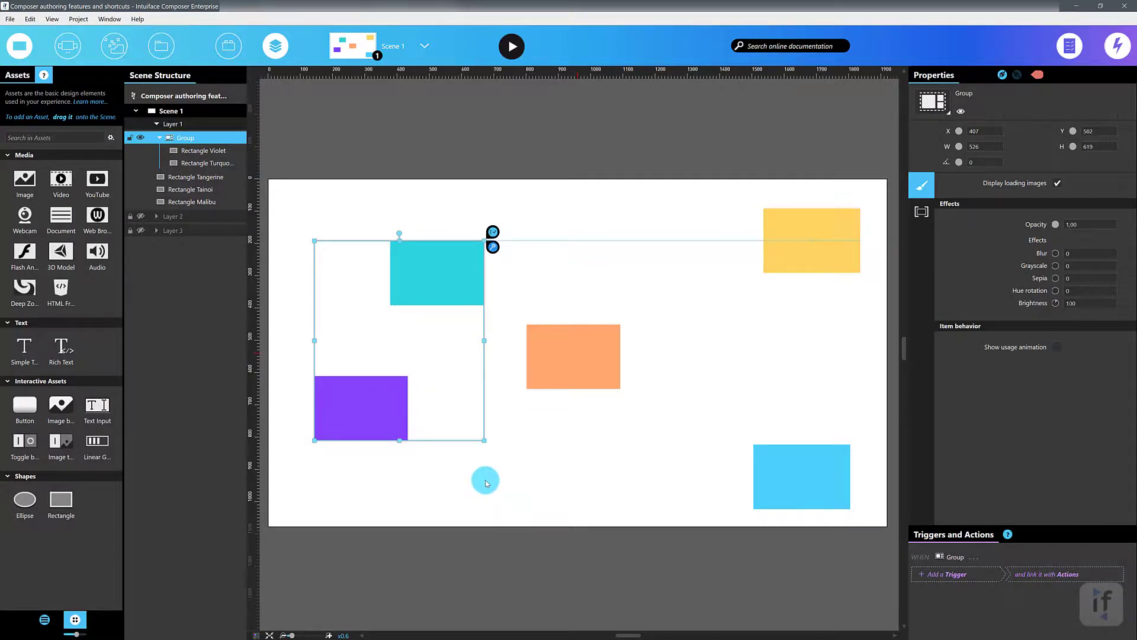
Ungroup the violet and turquoise rectangles and clear the selection
key(ctrl+shift+g)
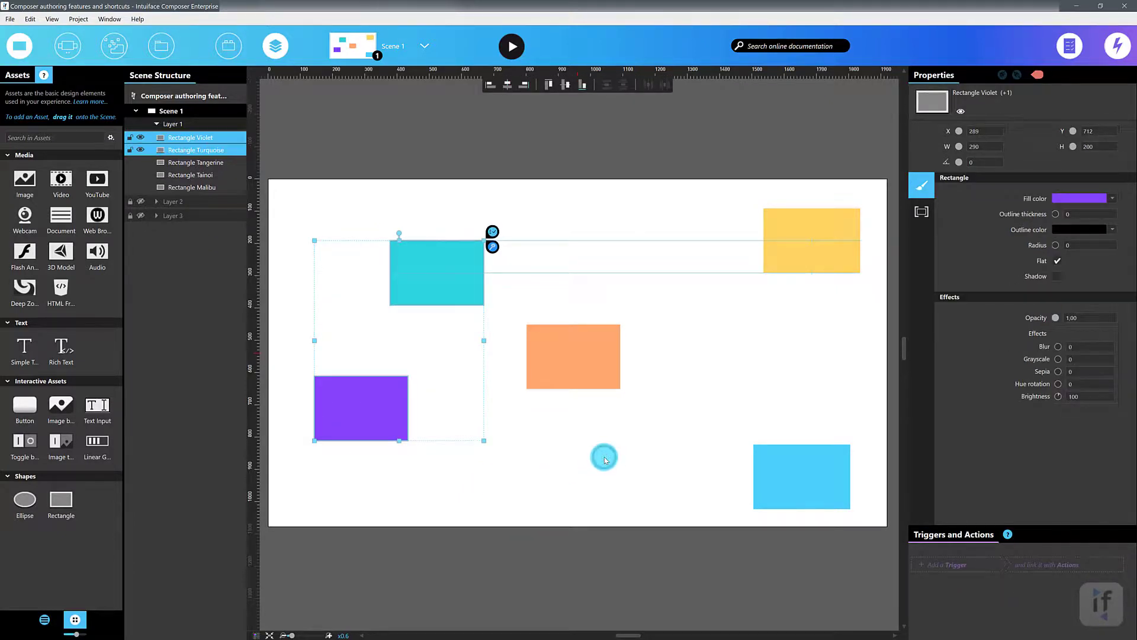
click(604, 459)
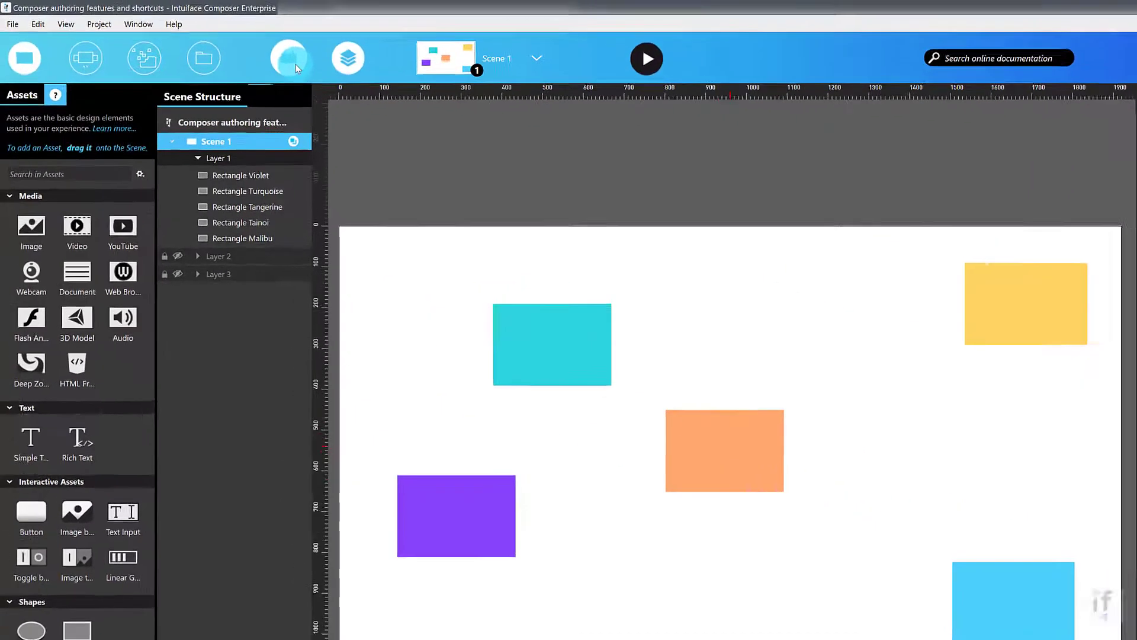
Hide Layer 1, show and unlock Layer 2, and add the System Info interface asset to it at about X 328, Y 566
click(293, 64)
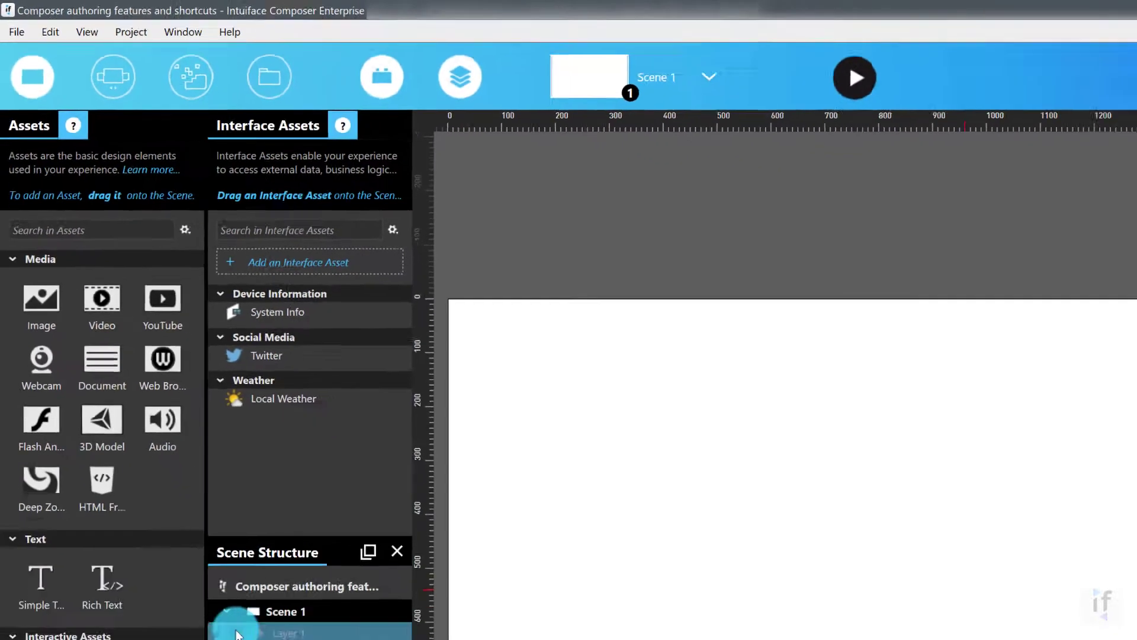
click(141, 380)
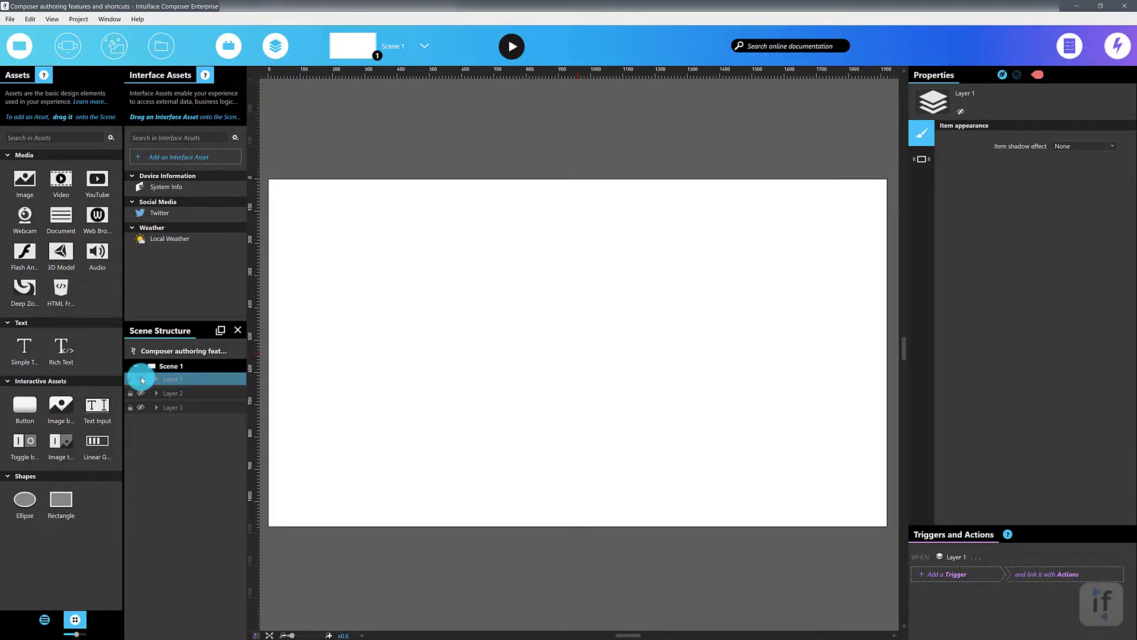
click(143, 393)
click(133, 394)
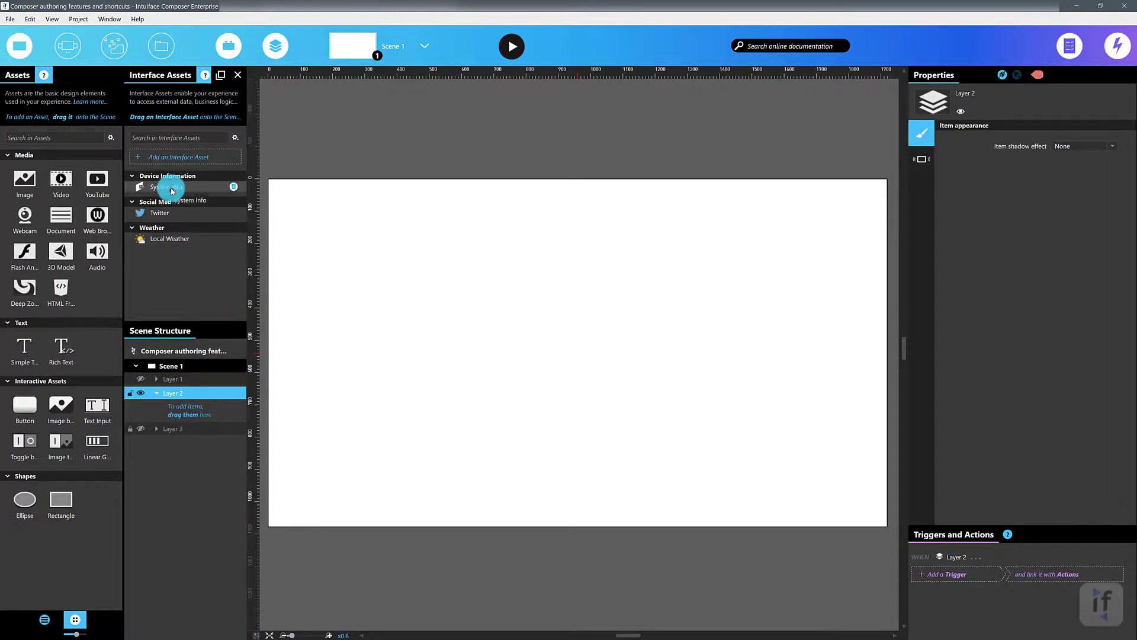
drag(167, 187, 374, 361)
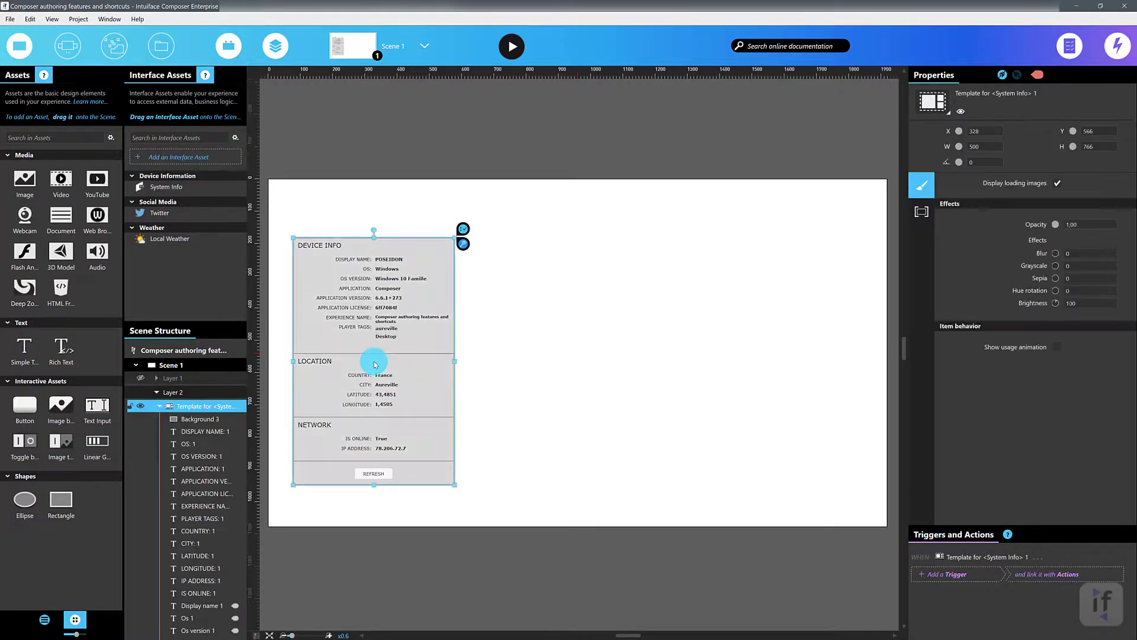
Add the Twitter interface asset at about X 977, Y 521, place Local Weather to its right, and clear the selection
drag(160, 213, 555, 341)
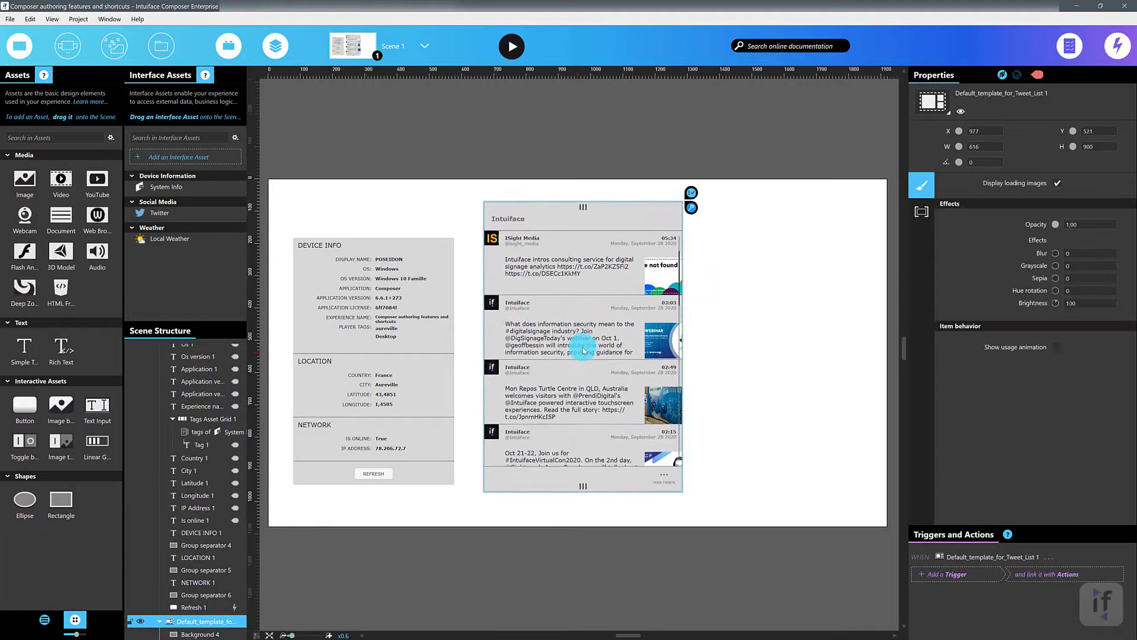
drag(165, 238, 764, 353)
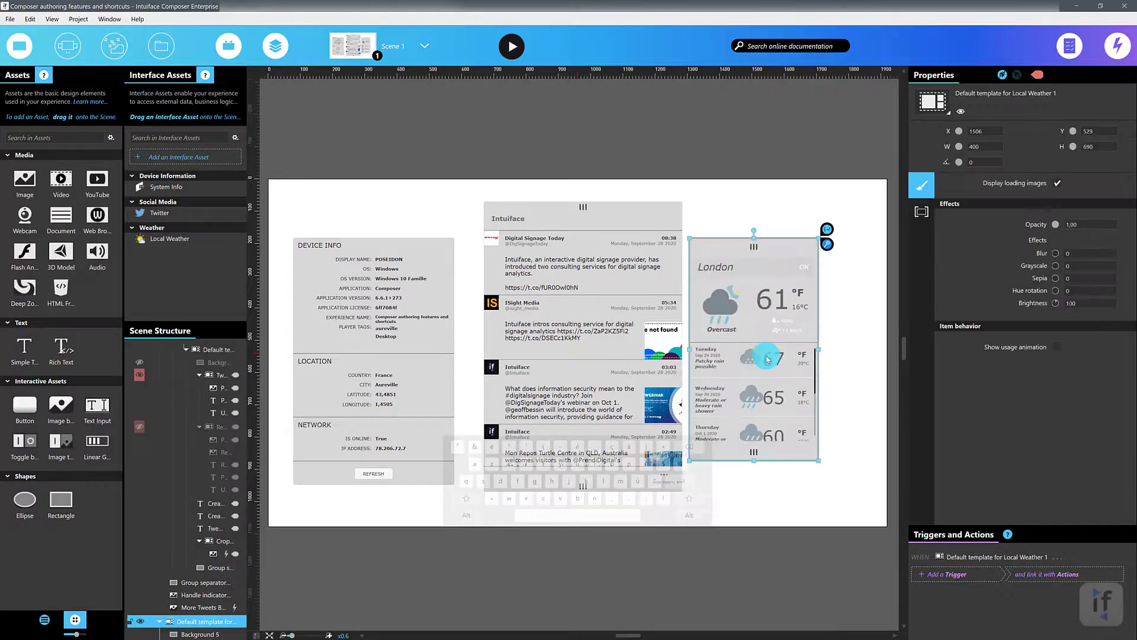
click(792, 563)
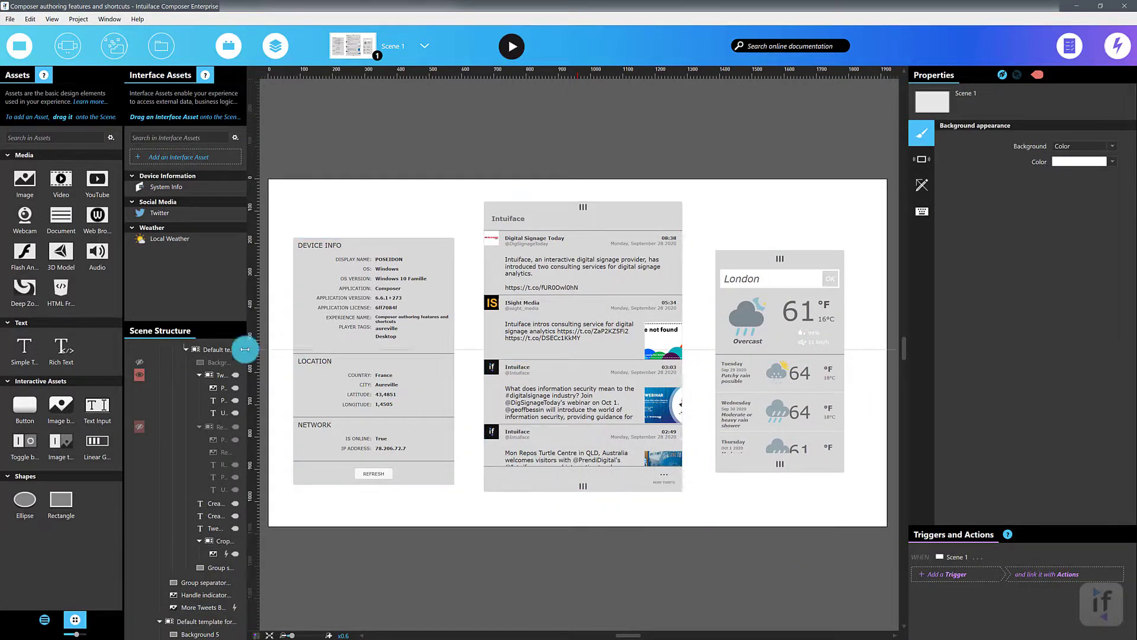
Enlarge the scene structure area, hide Layer 2, and show Layer 3
drag(218, 320, 218, 282)
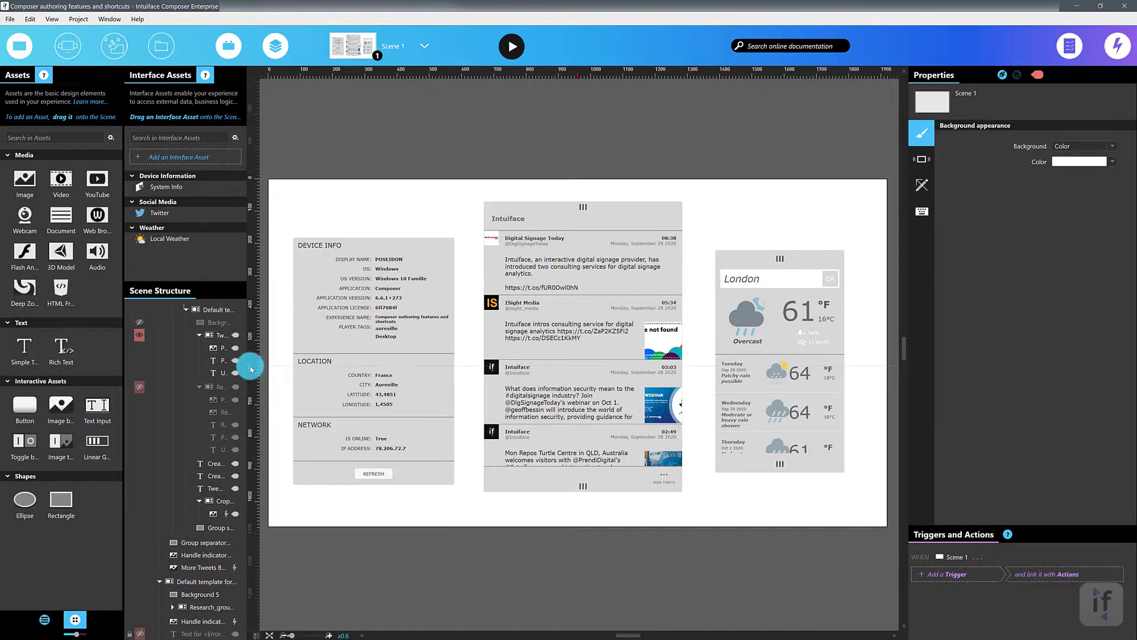
scroll(253, 368, up, 1)
scroll(253, 367, down, 1)
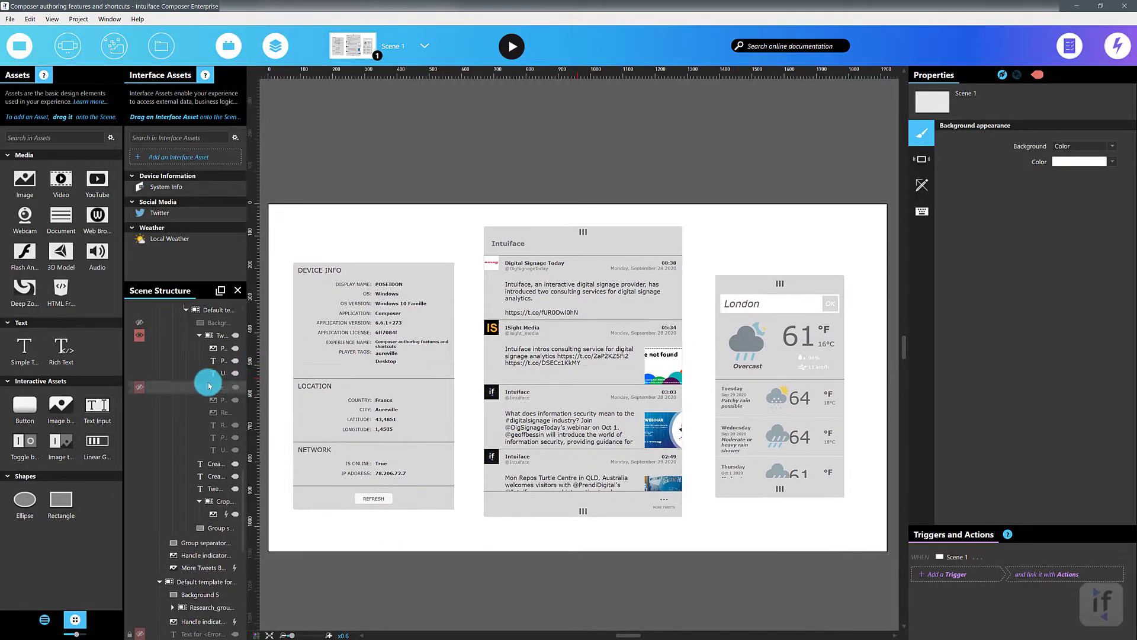
click(140, 354)
click(141, 368)
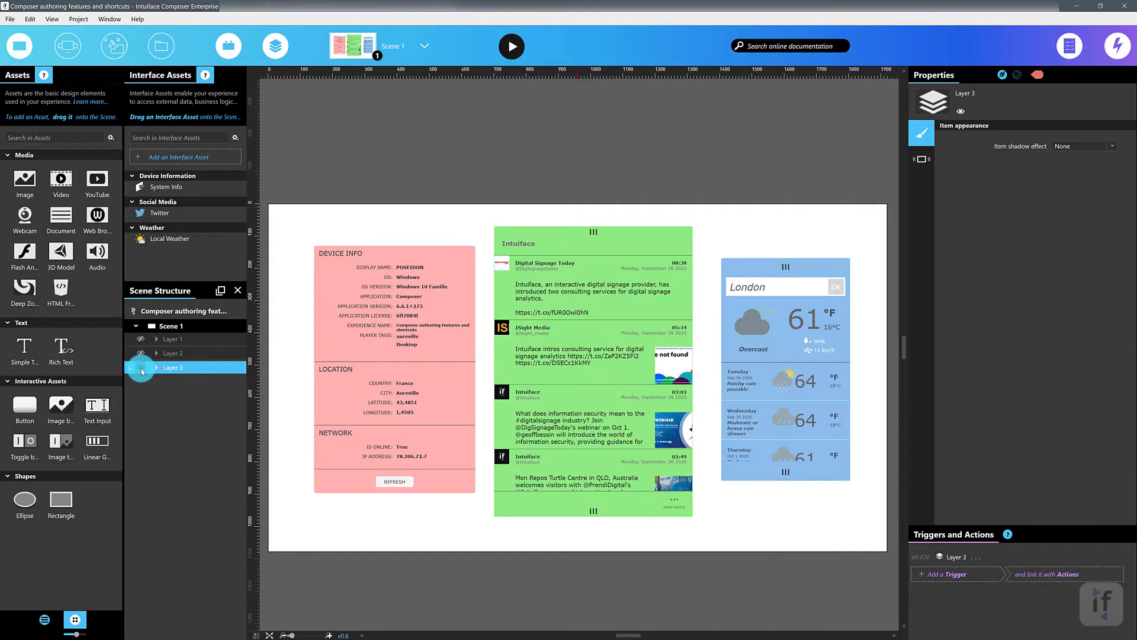